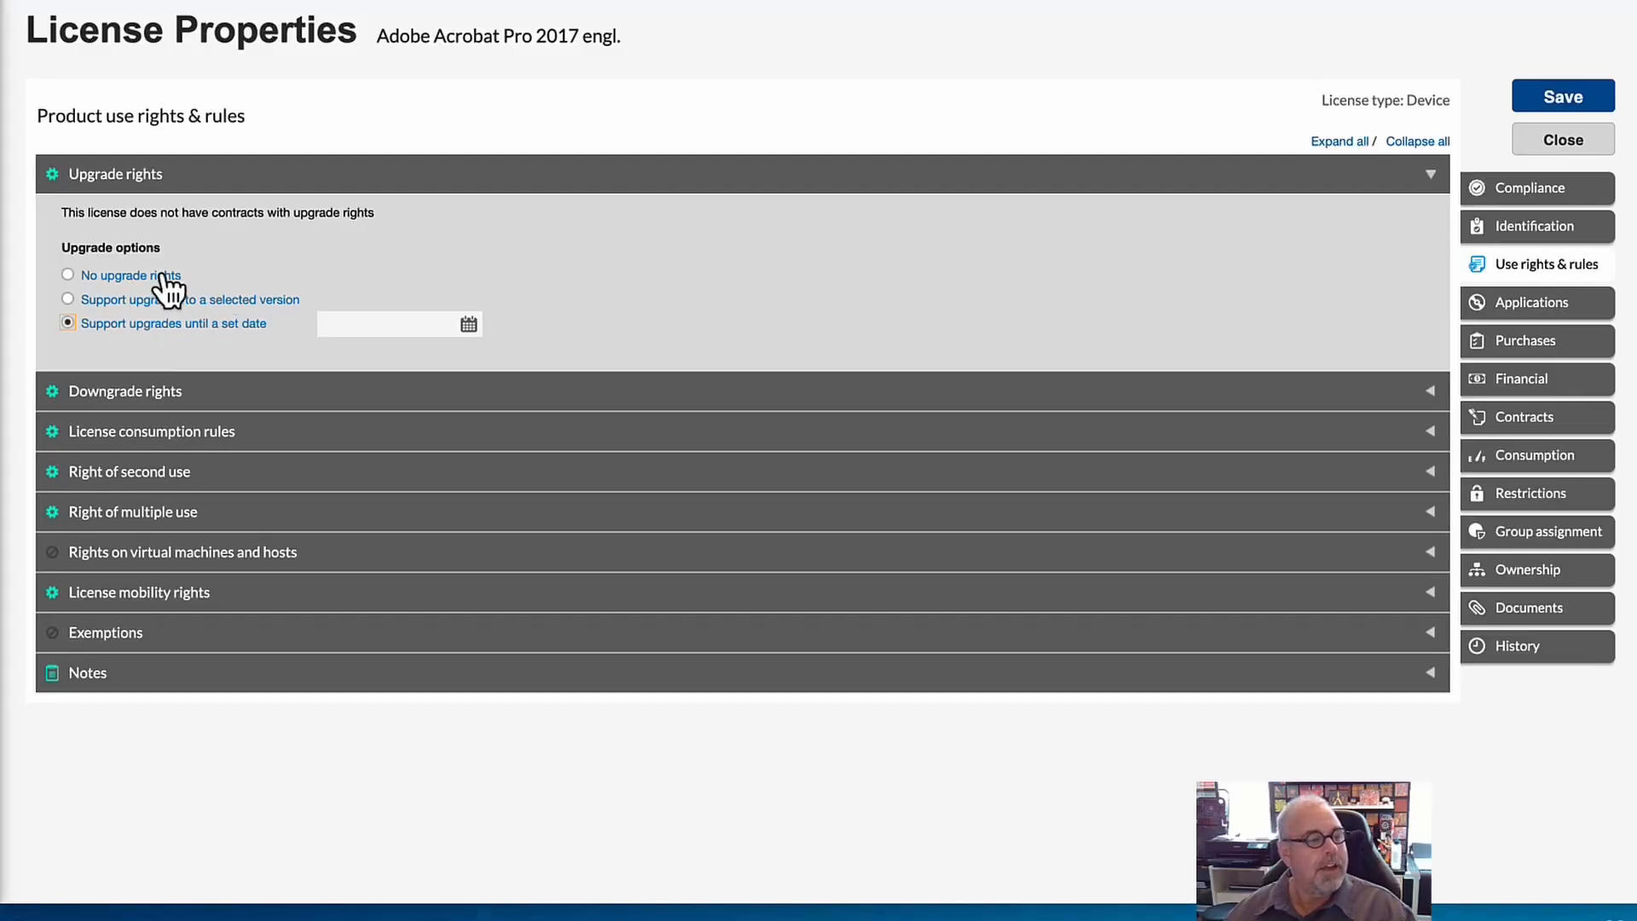
Set the upgrade option to No upgrade rights and collapse the Upgrade rights section.
click(69, 275)
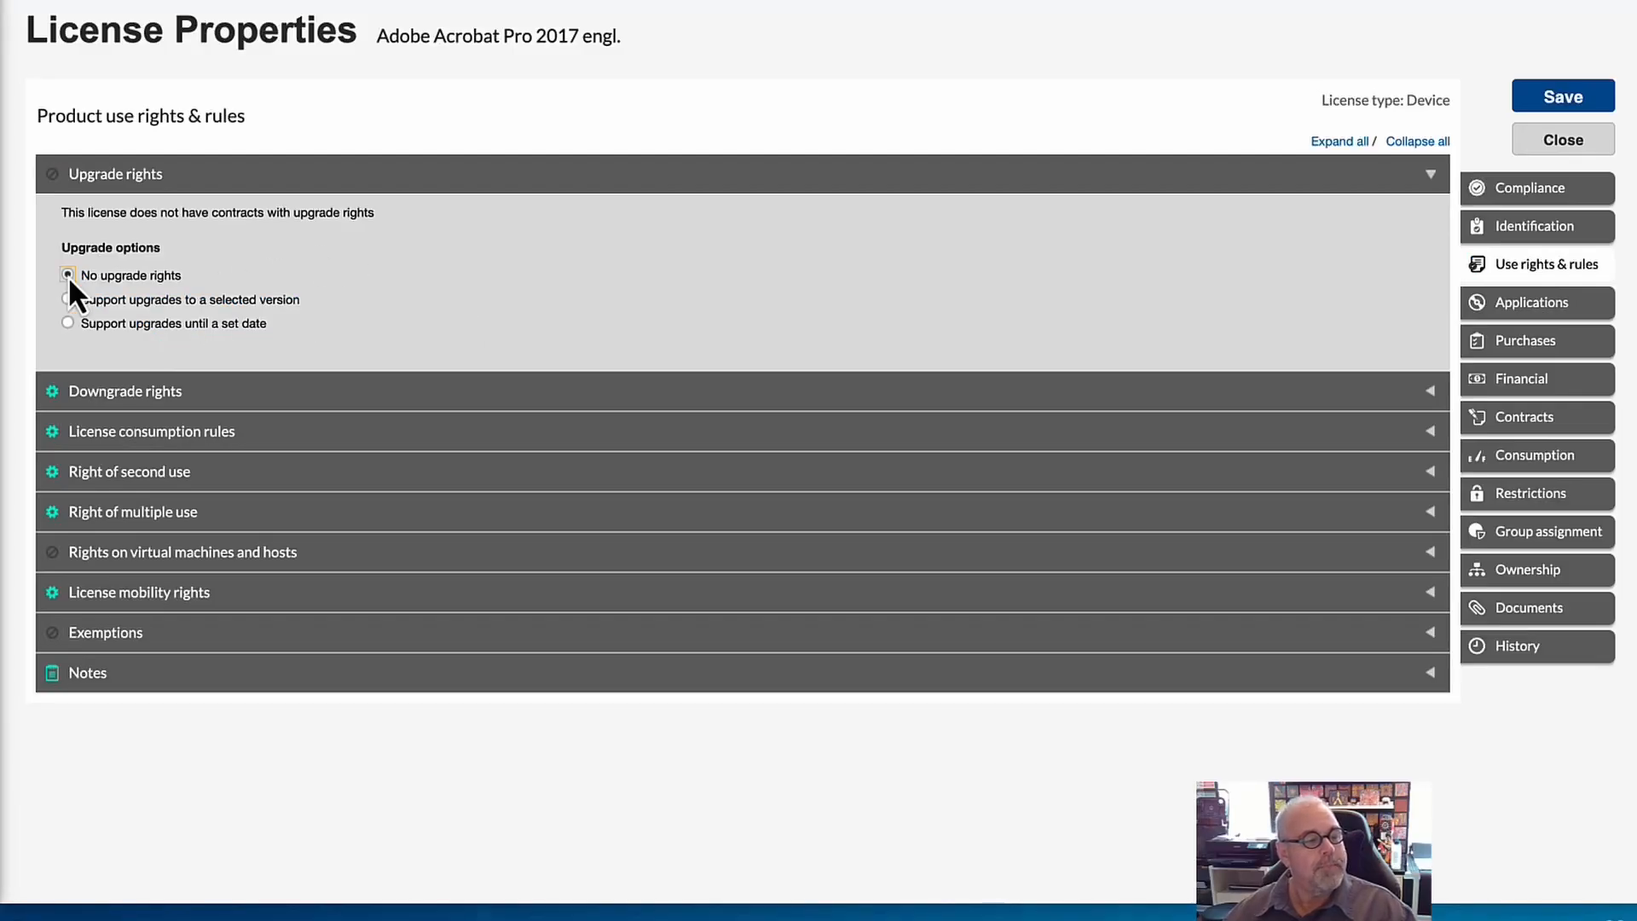
click(1433, 178)
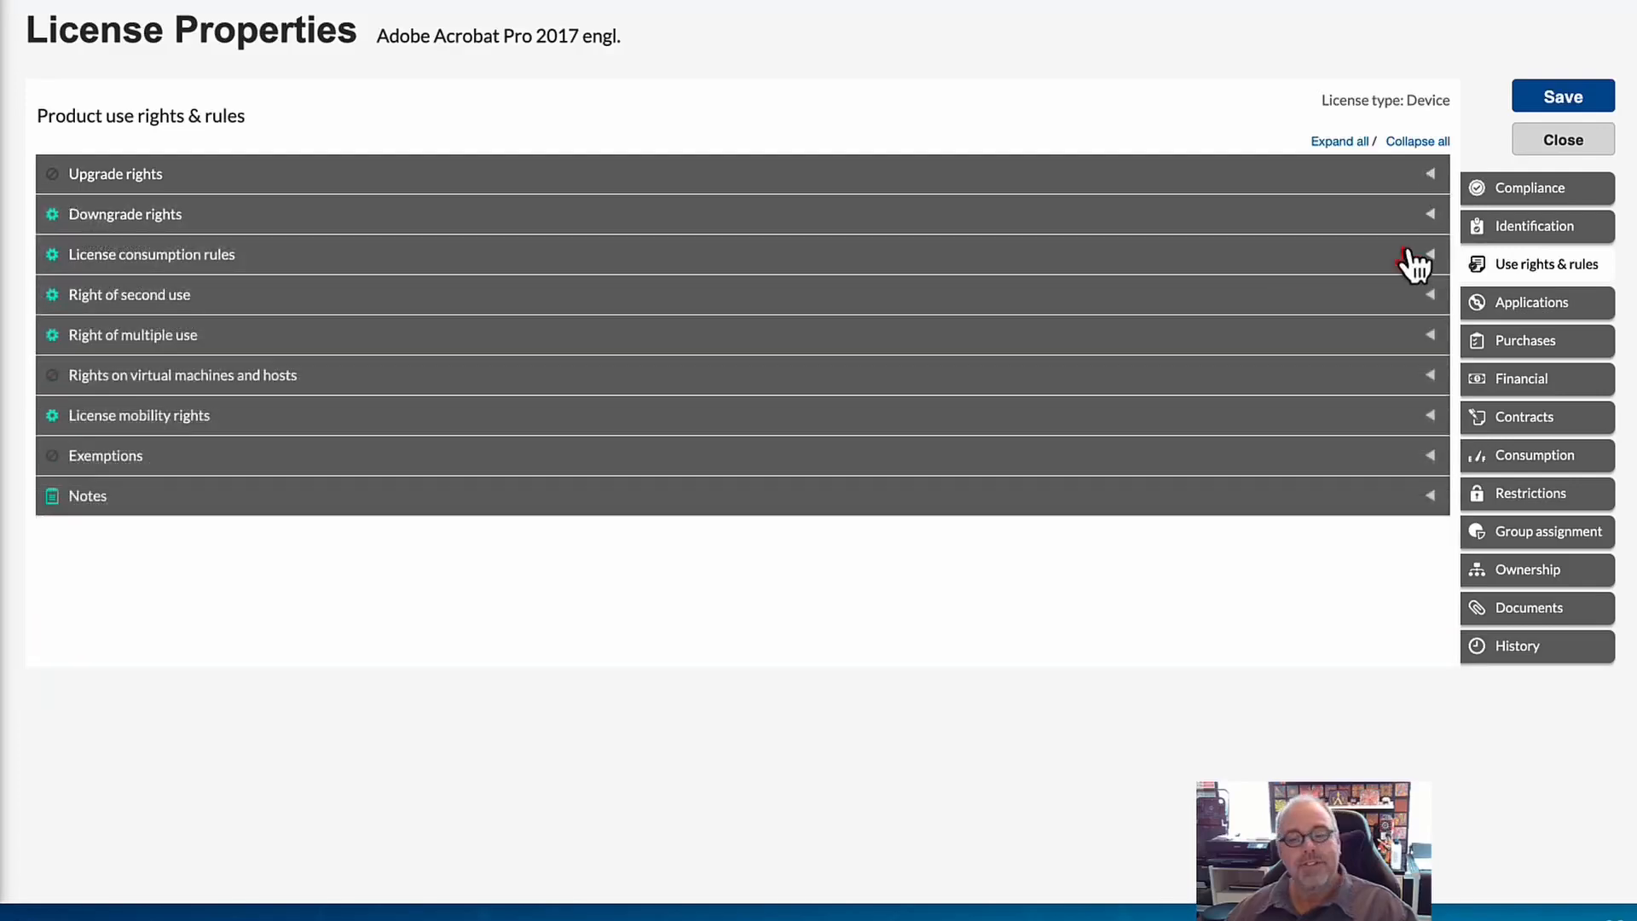
Review the available downgrade version and edition choices under Downgrade rights, leaving the selections as they are.
click(1433, 216)
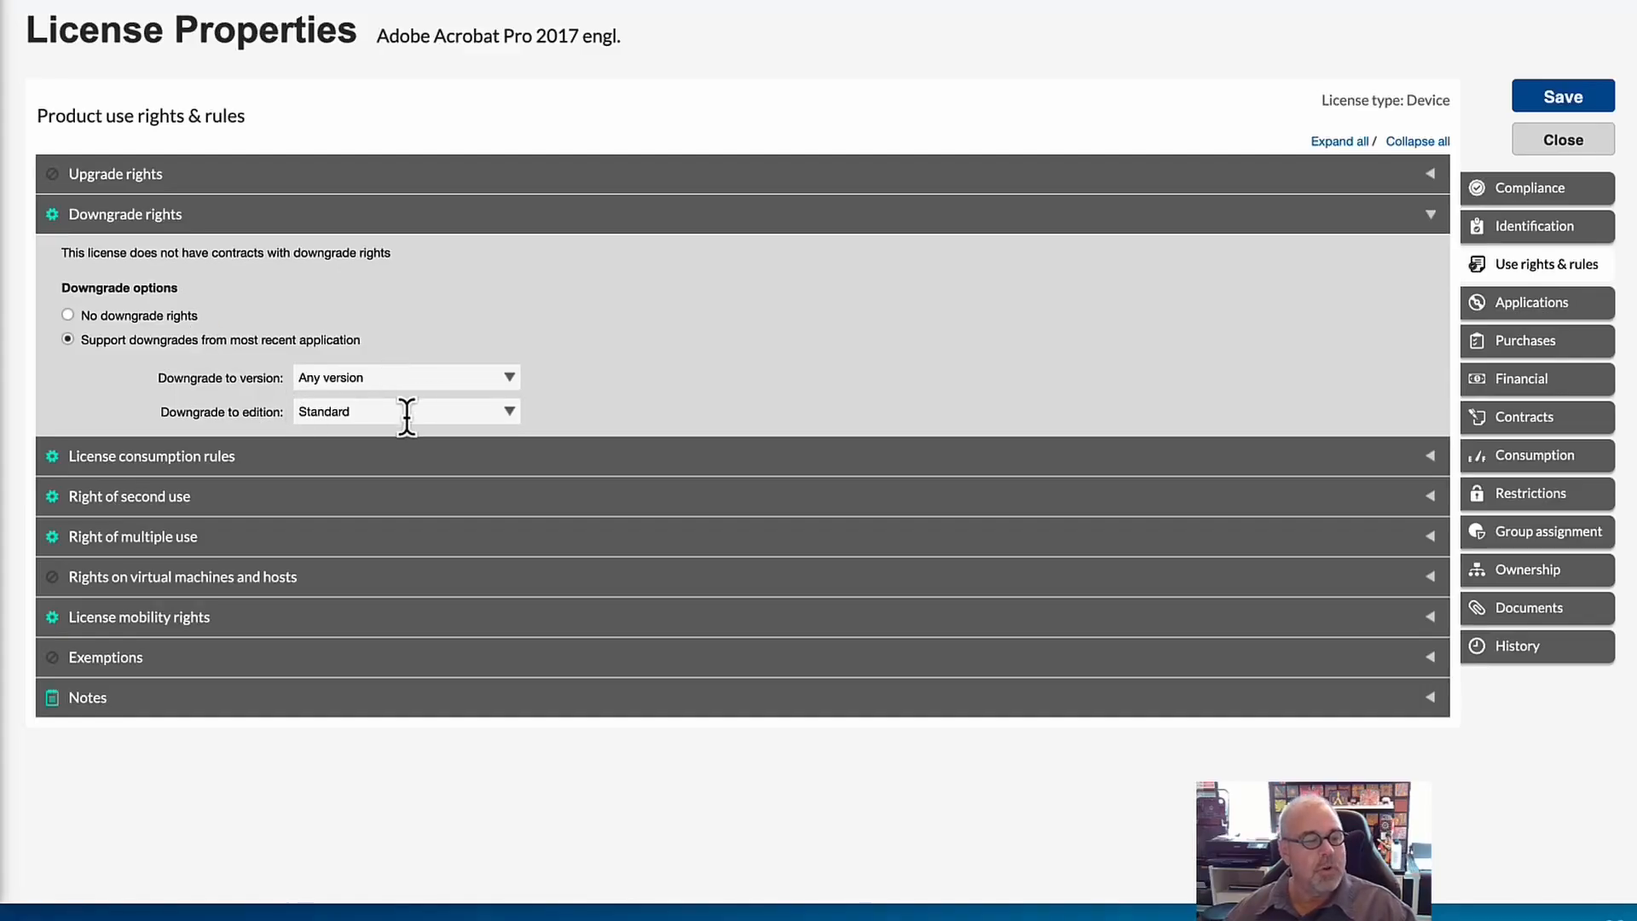
click(512, 380)
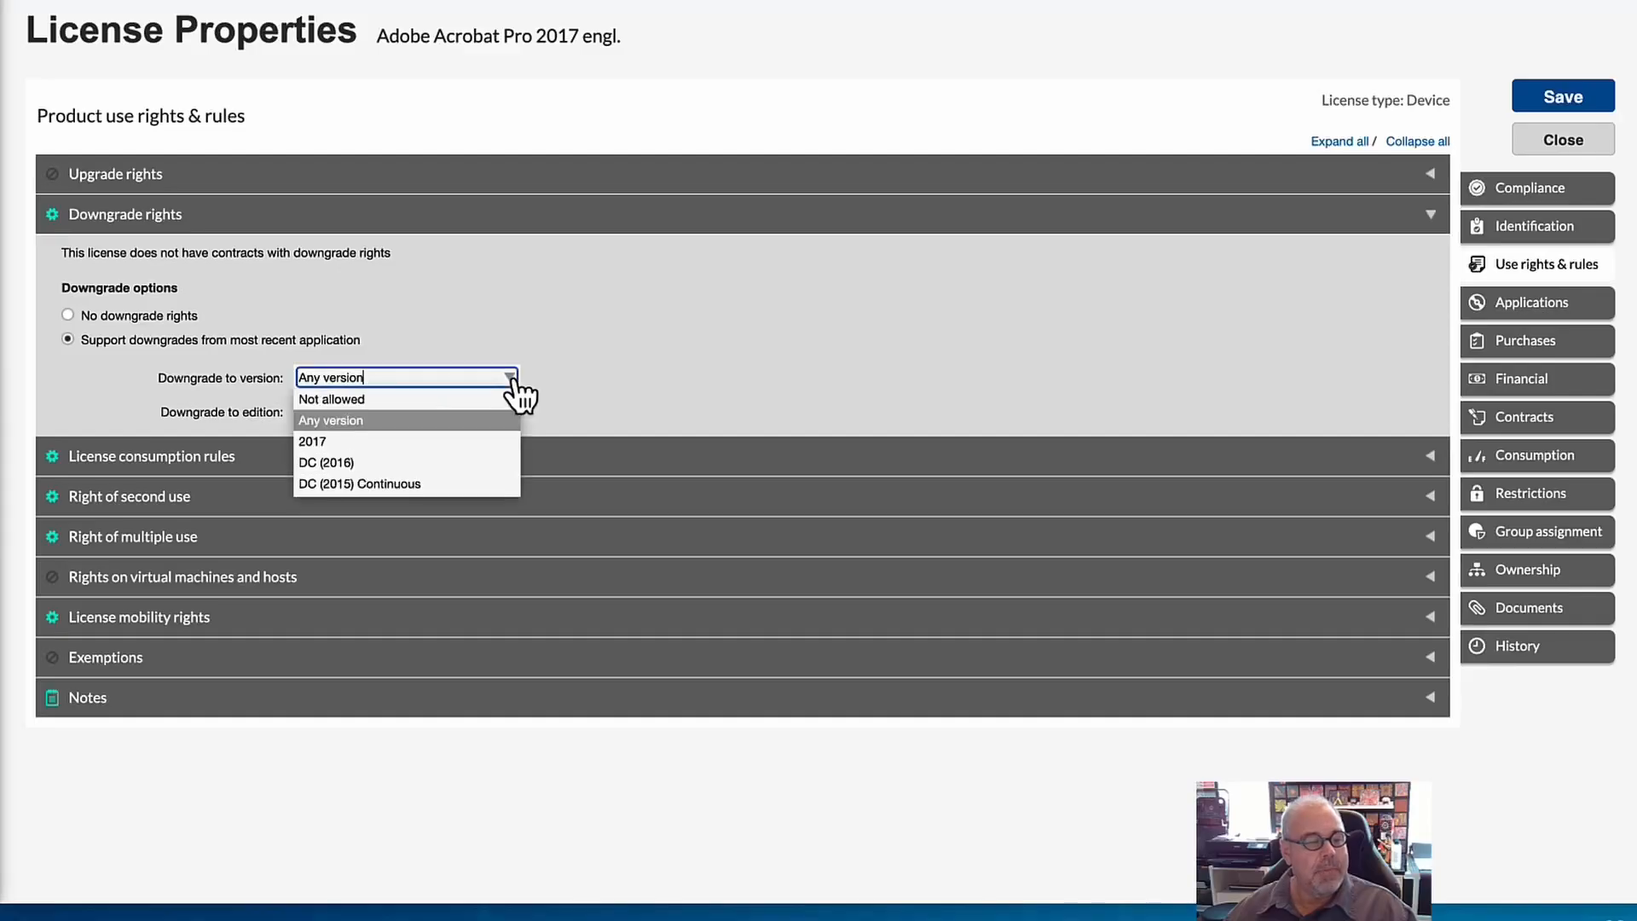
click(594, 340)
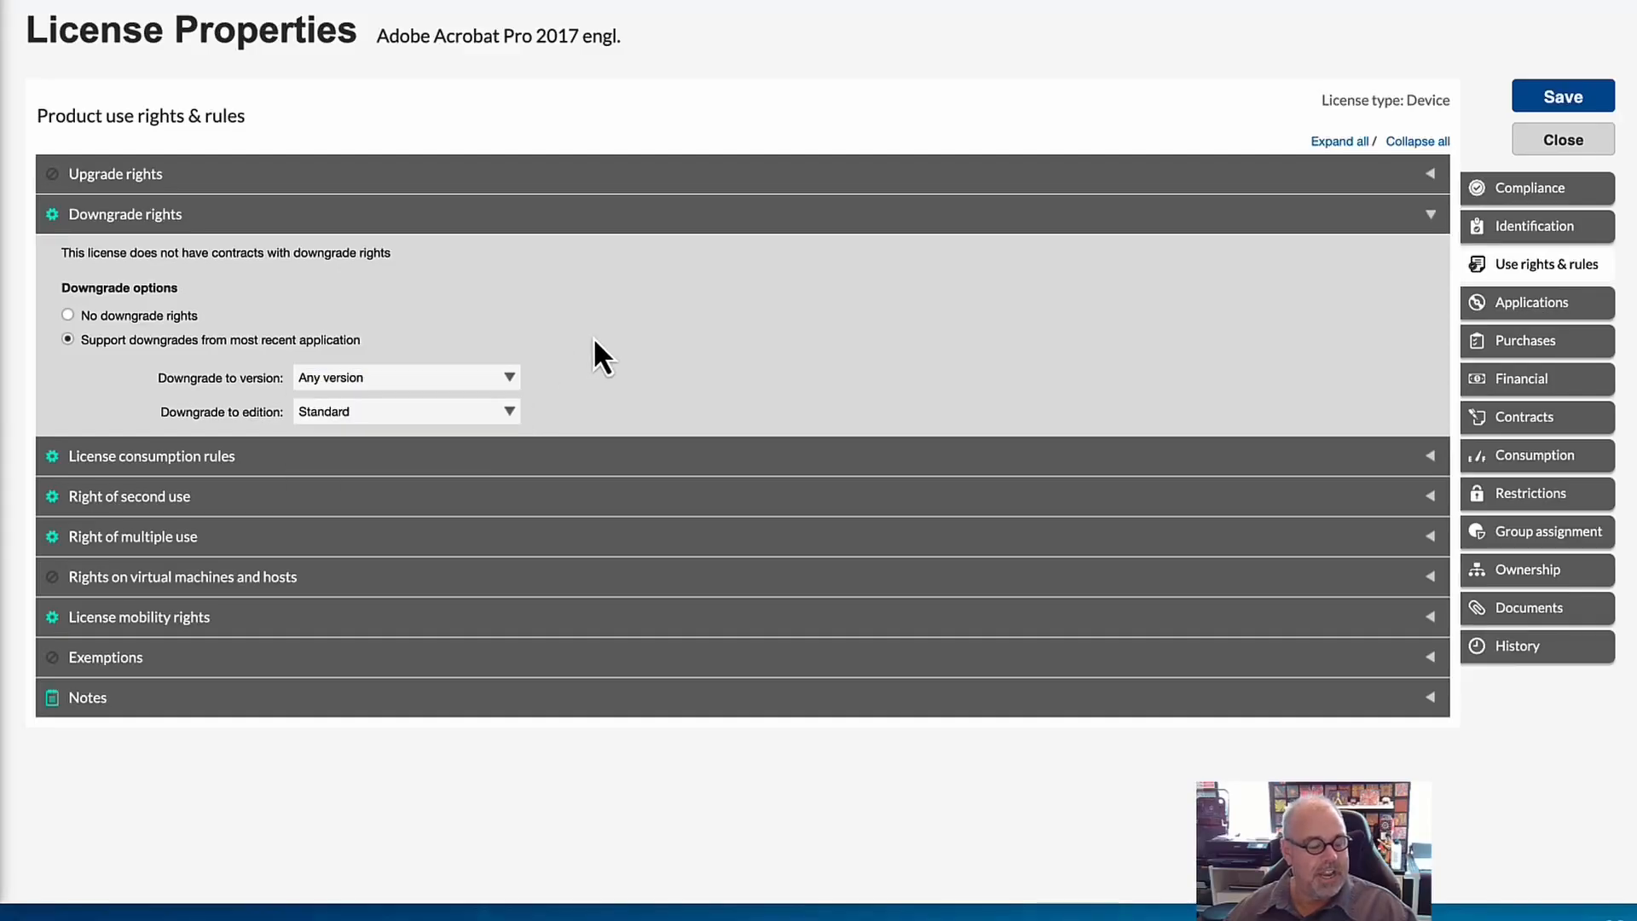
click(509, 412)
click(627, 391)
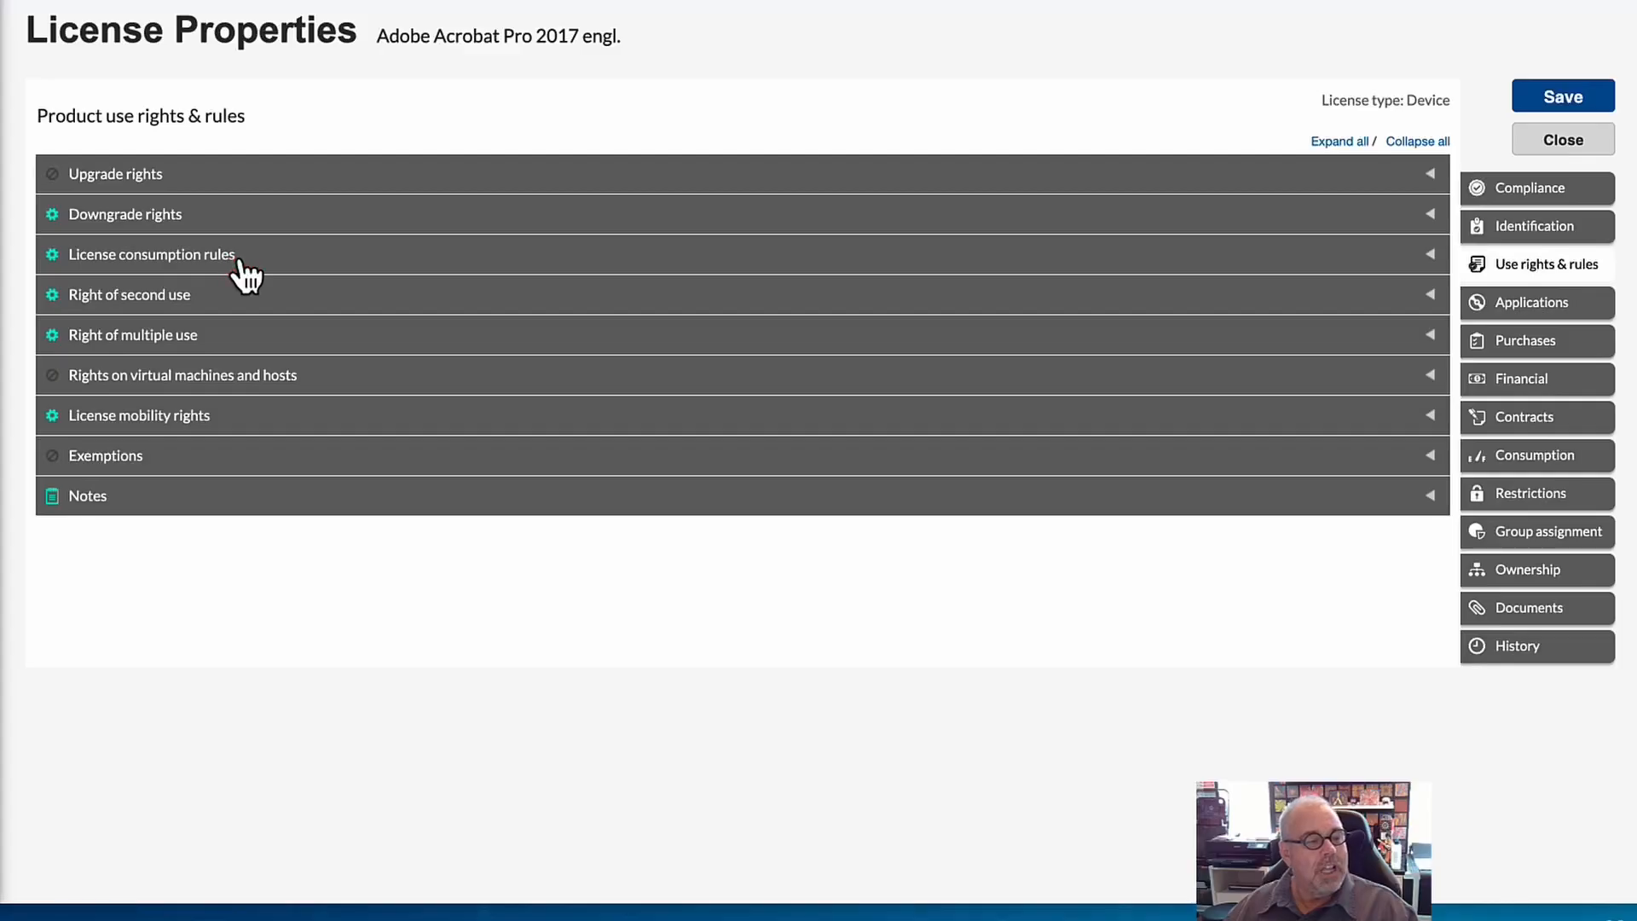
Expand License consumption rules and review the consumption and cloud service provider options.
click(240, 260)
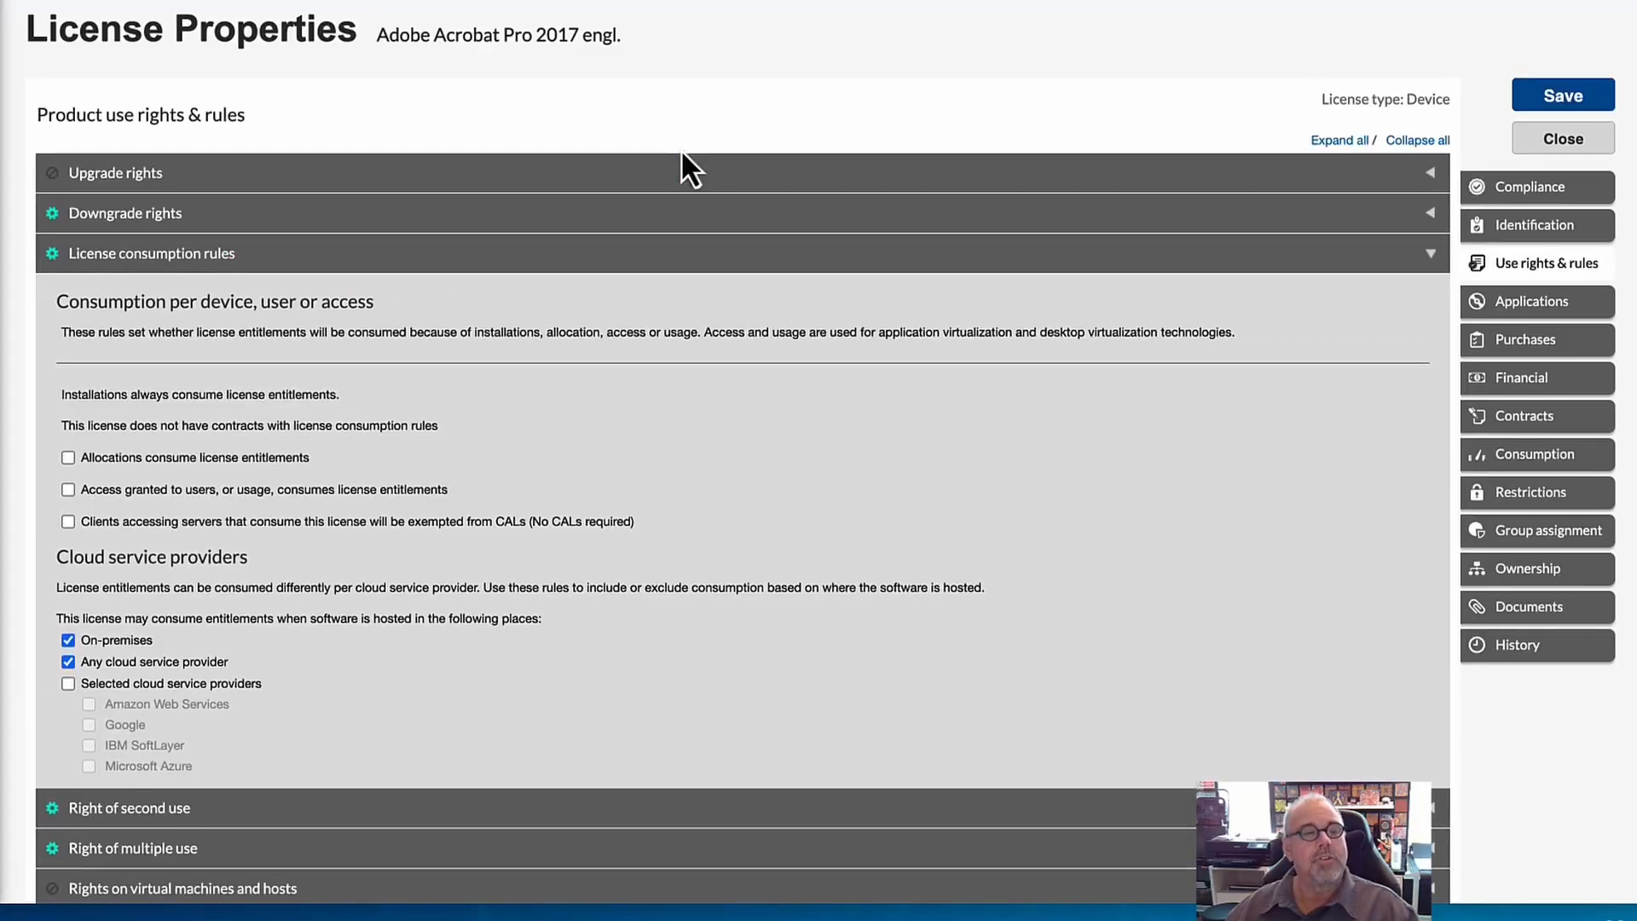
scroll(643, 264, down, 3)
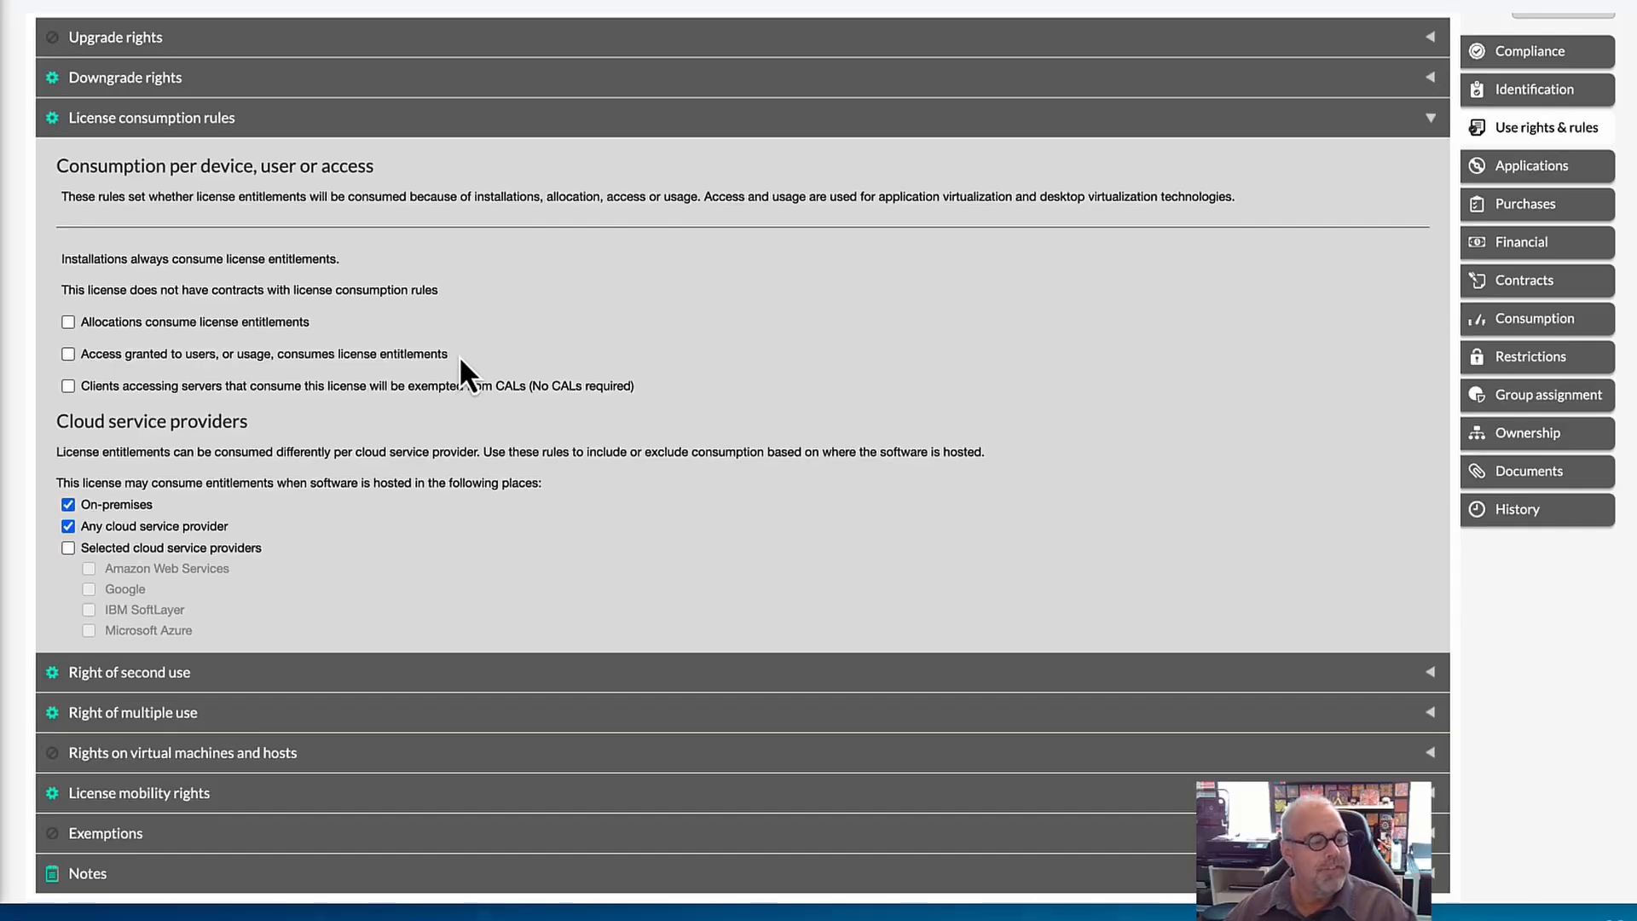
Try letting access granted to users, or usage, consume license entitlements, inspect the choices for the consumption basis, and disable the rule again.
click(68, 355)
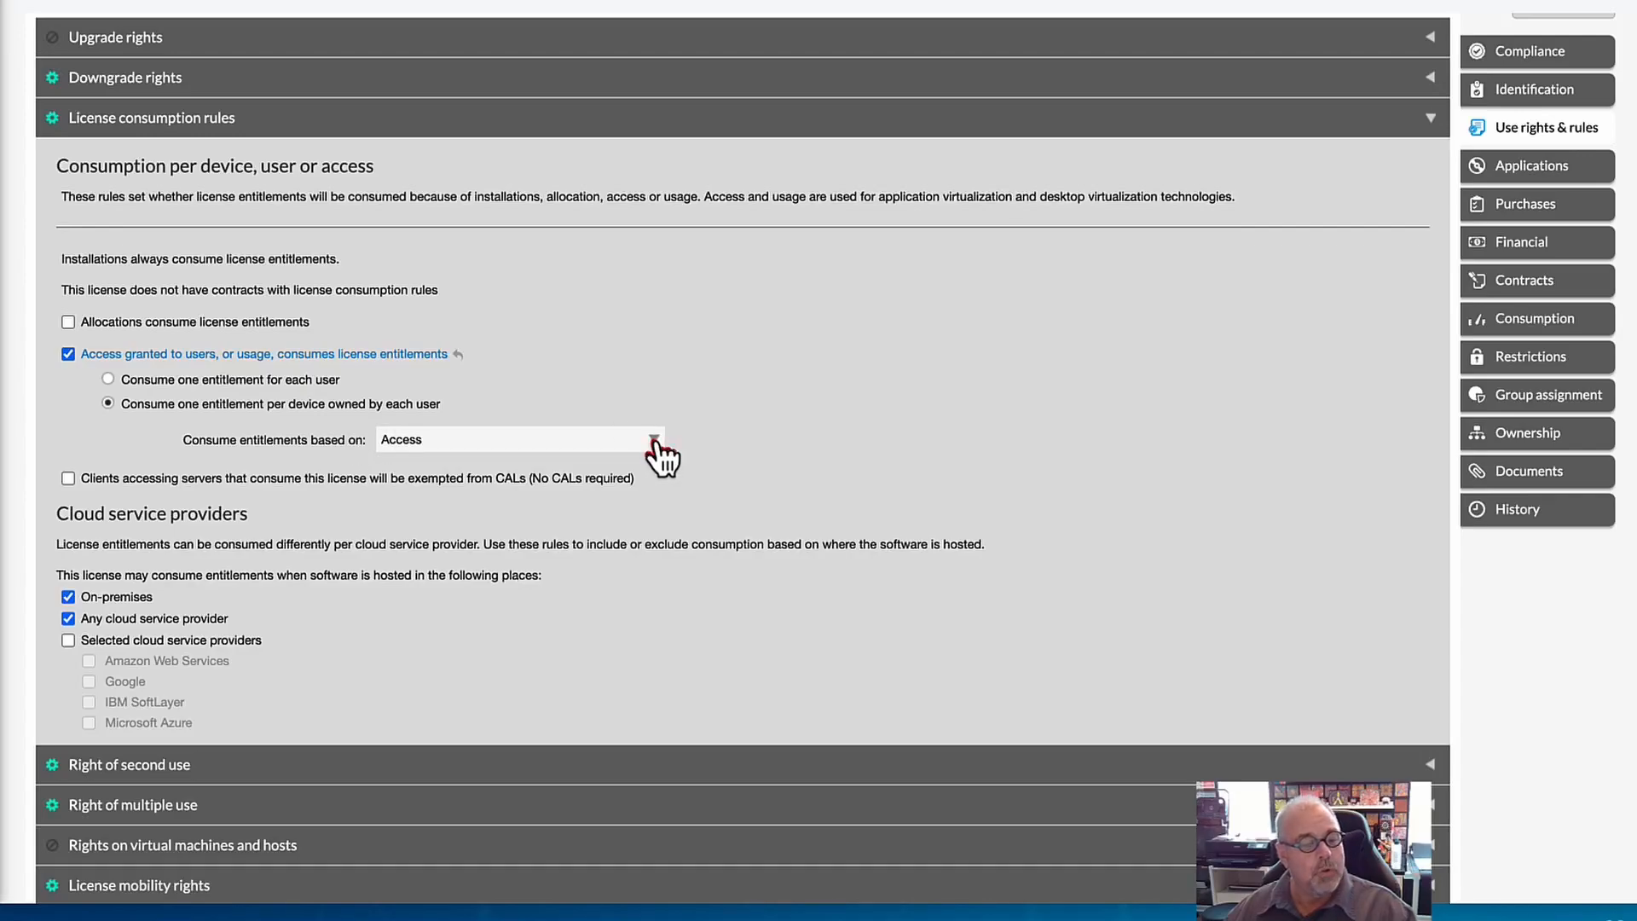
click(654, 440)
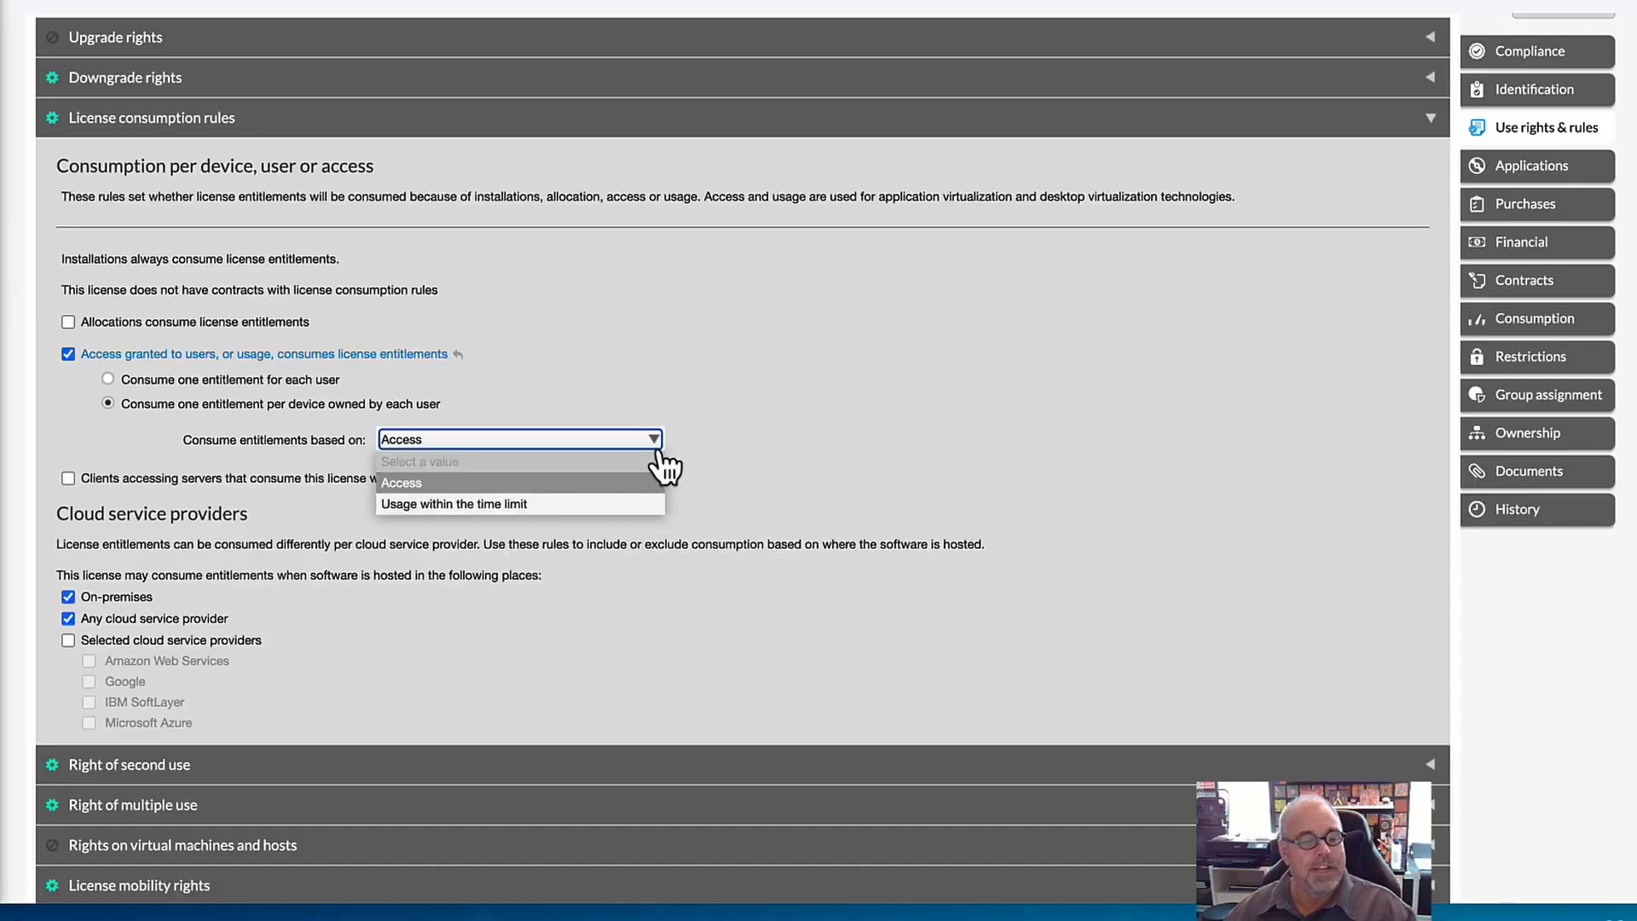
click(659, 447)
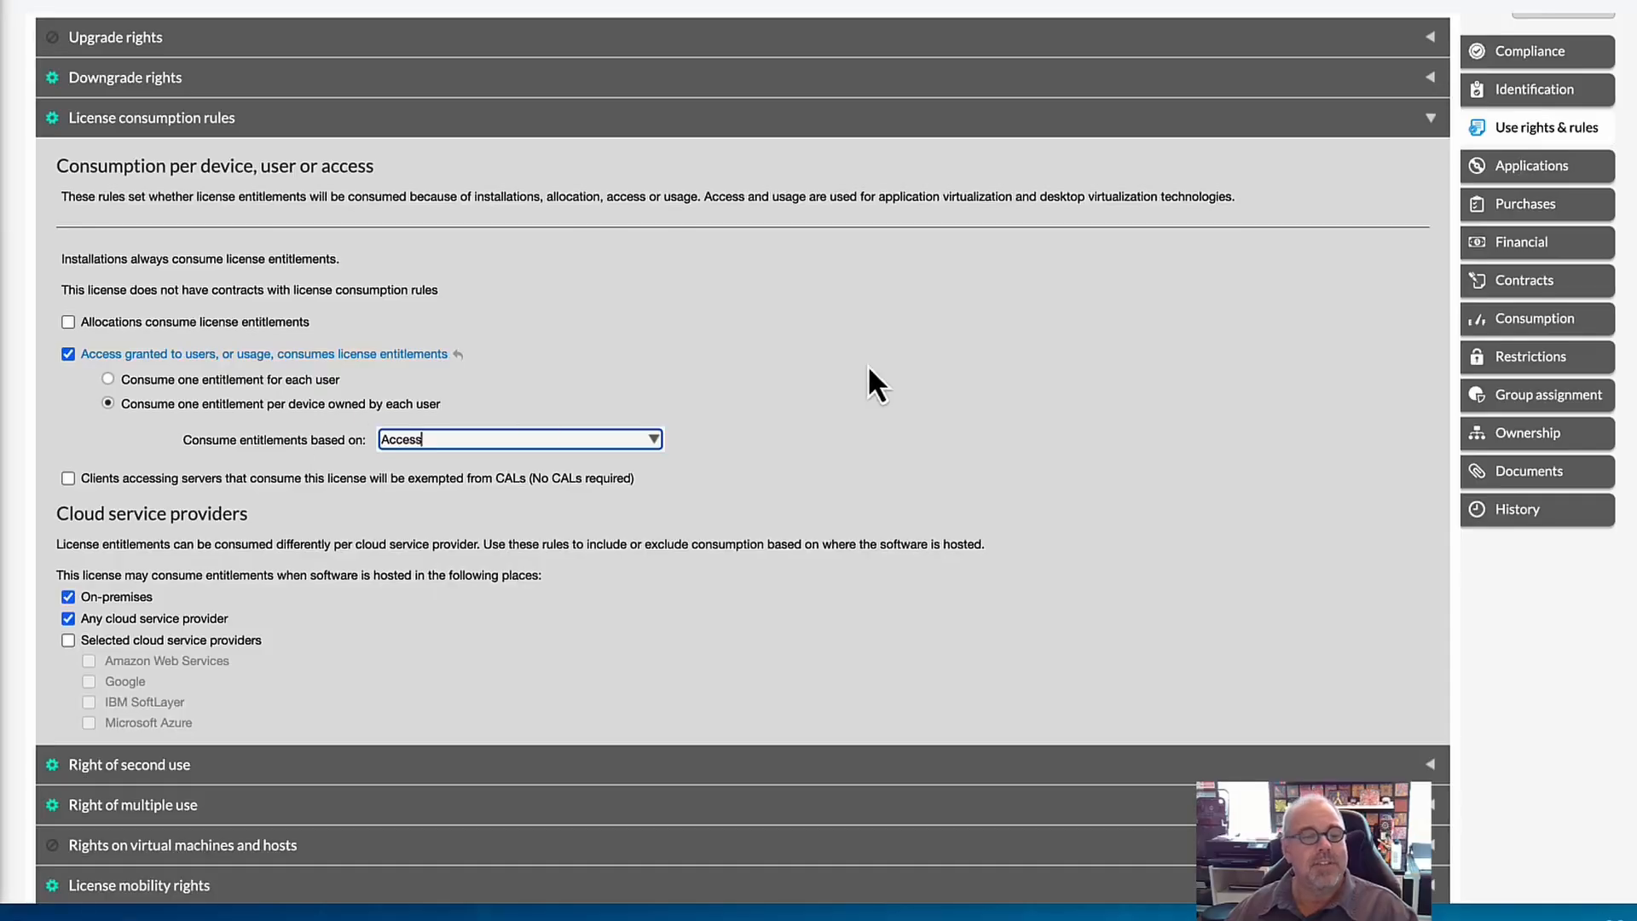
scroll(868, 375, up, 3)
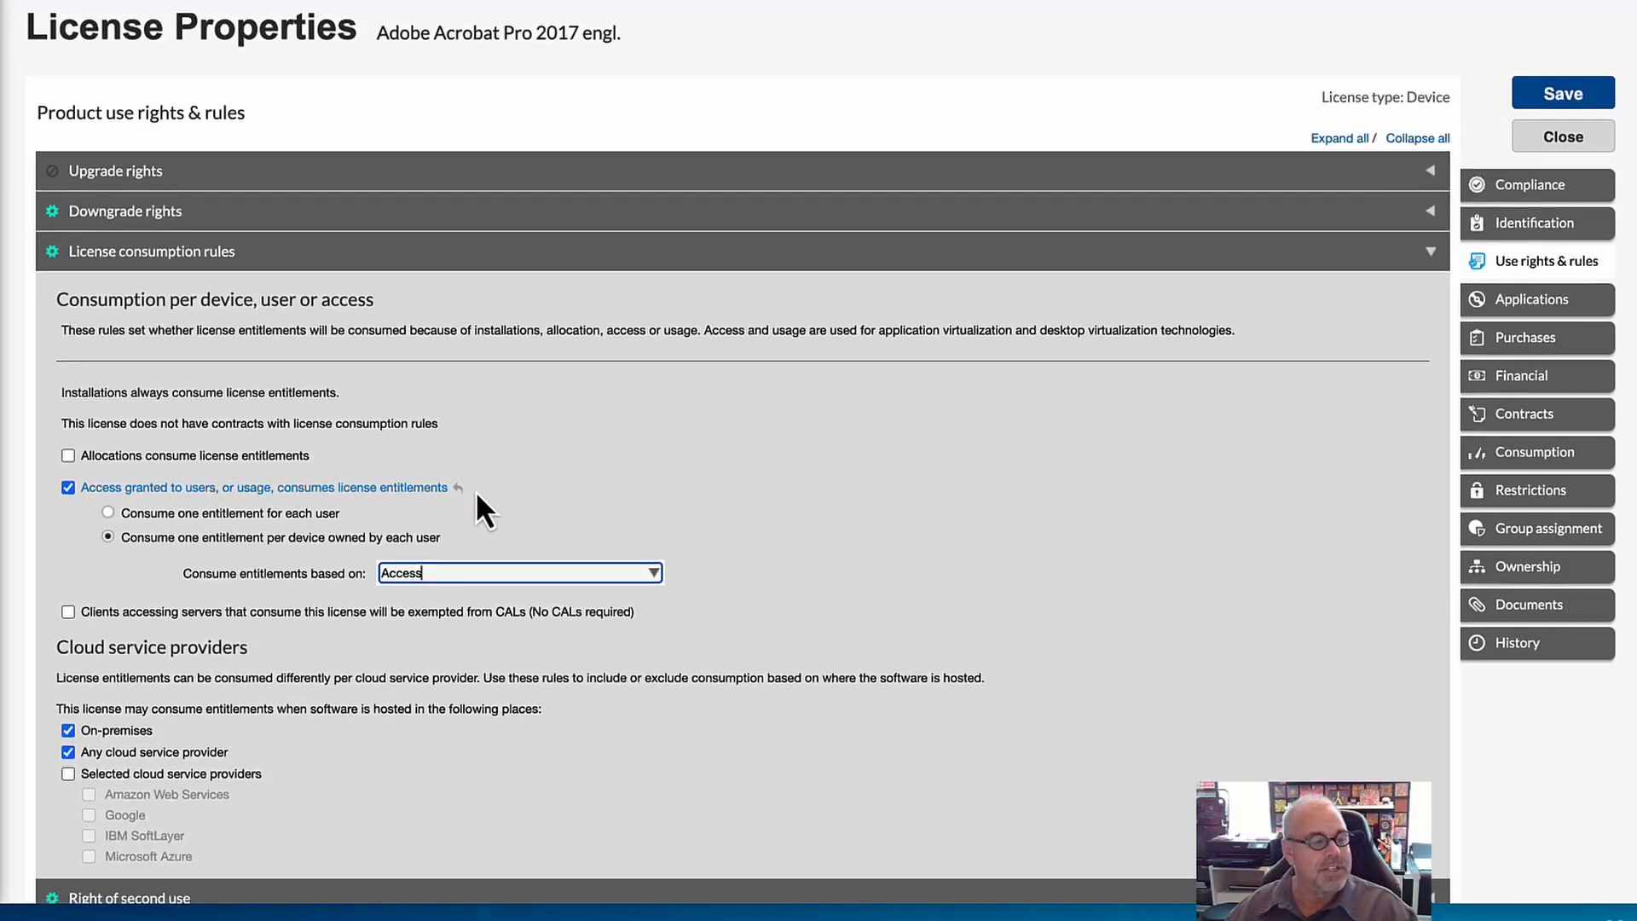
scroll(476, 489, down, 5)
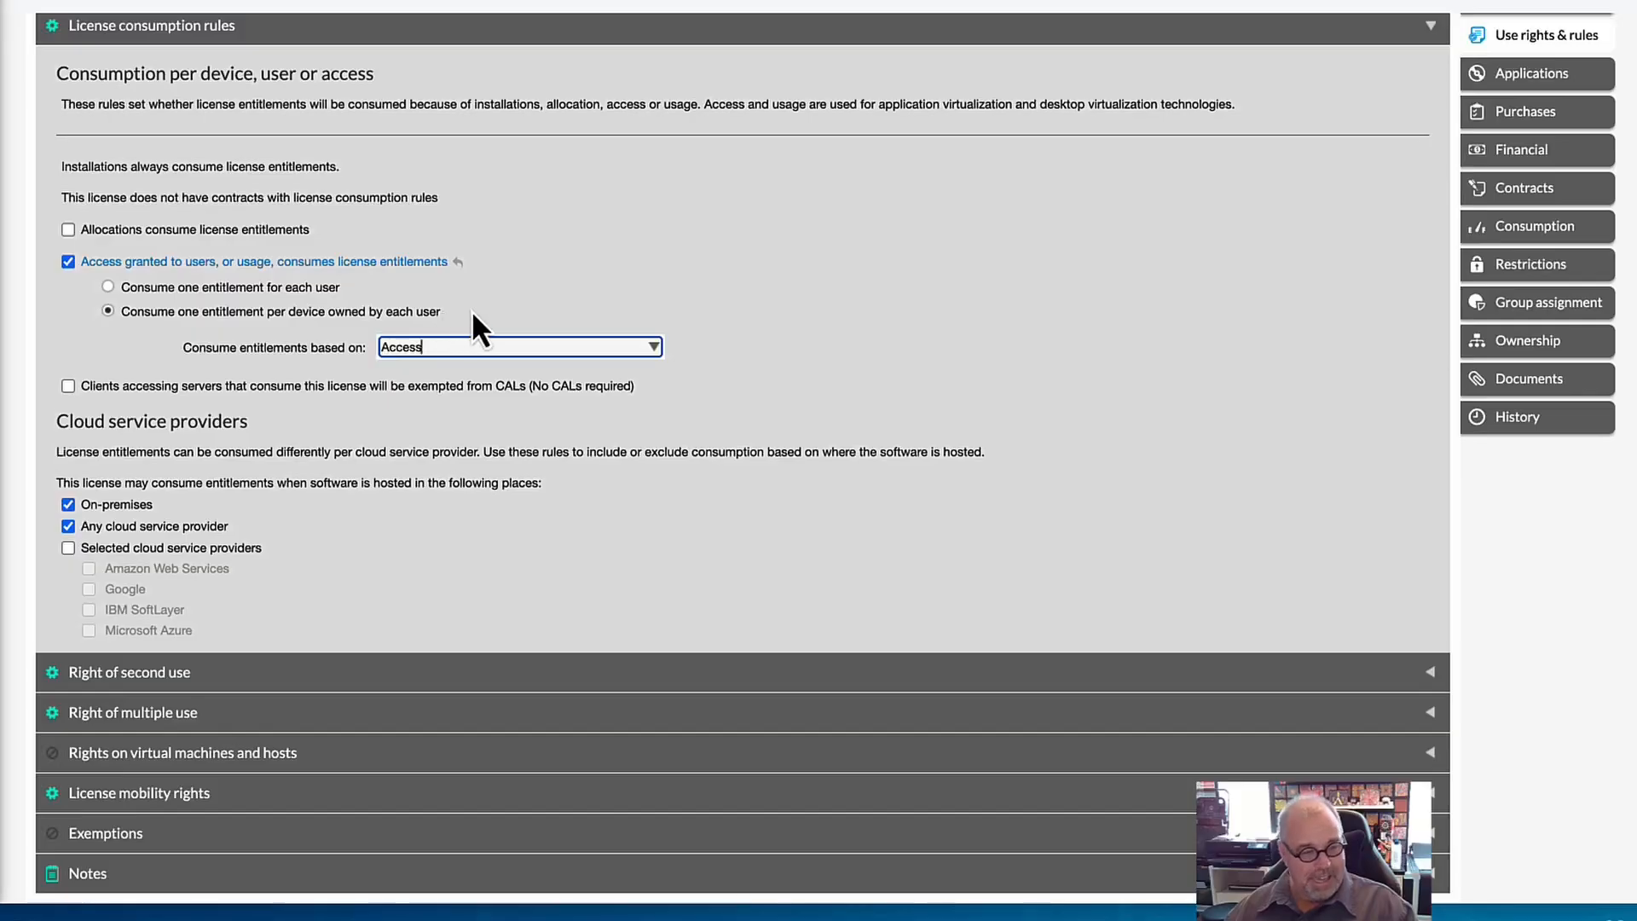
click(69, 261)
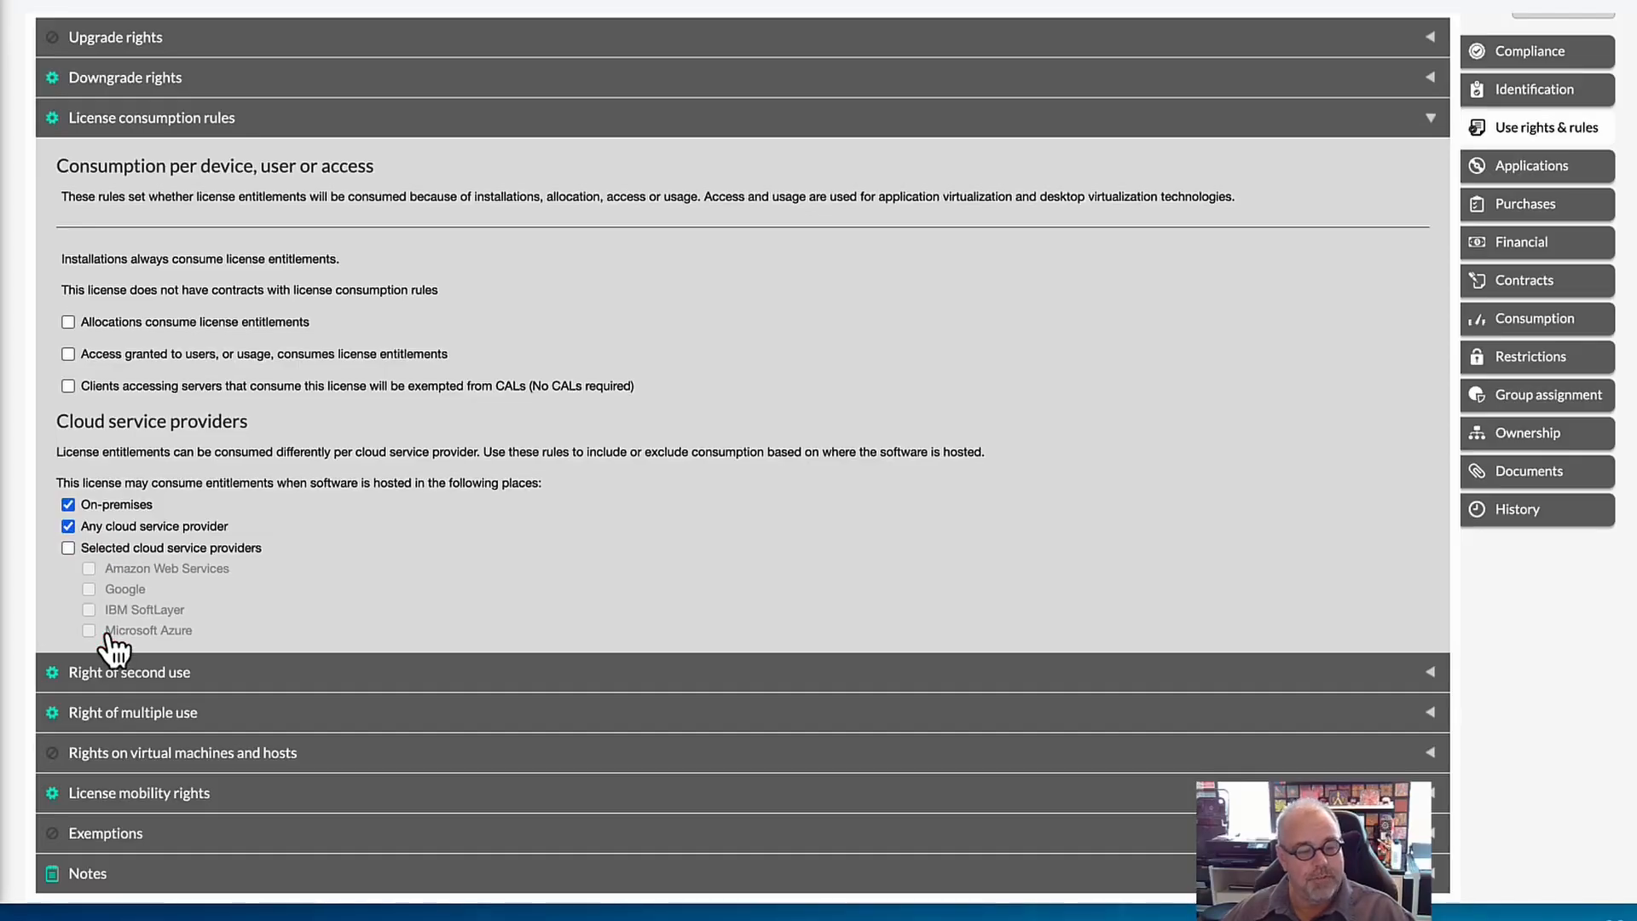
Disable Any cloud service provider and enable Selected cloud service providers as places where hosted software may consume entitlements.
click(69, 527)
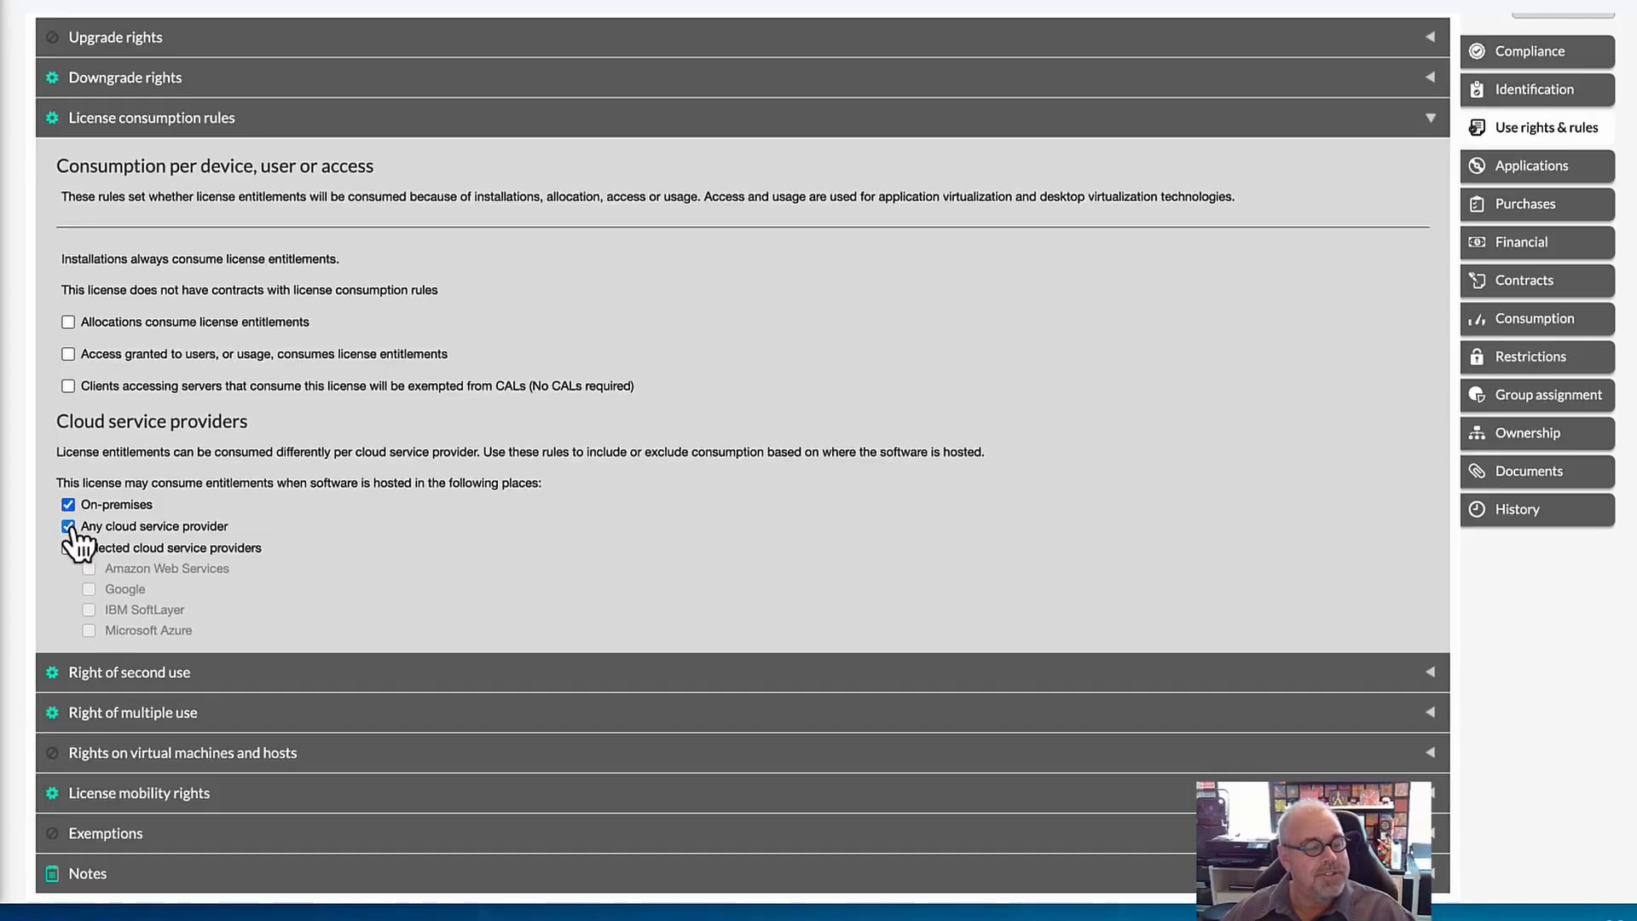
click(69, 548)
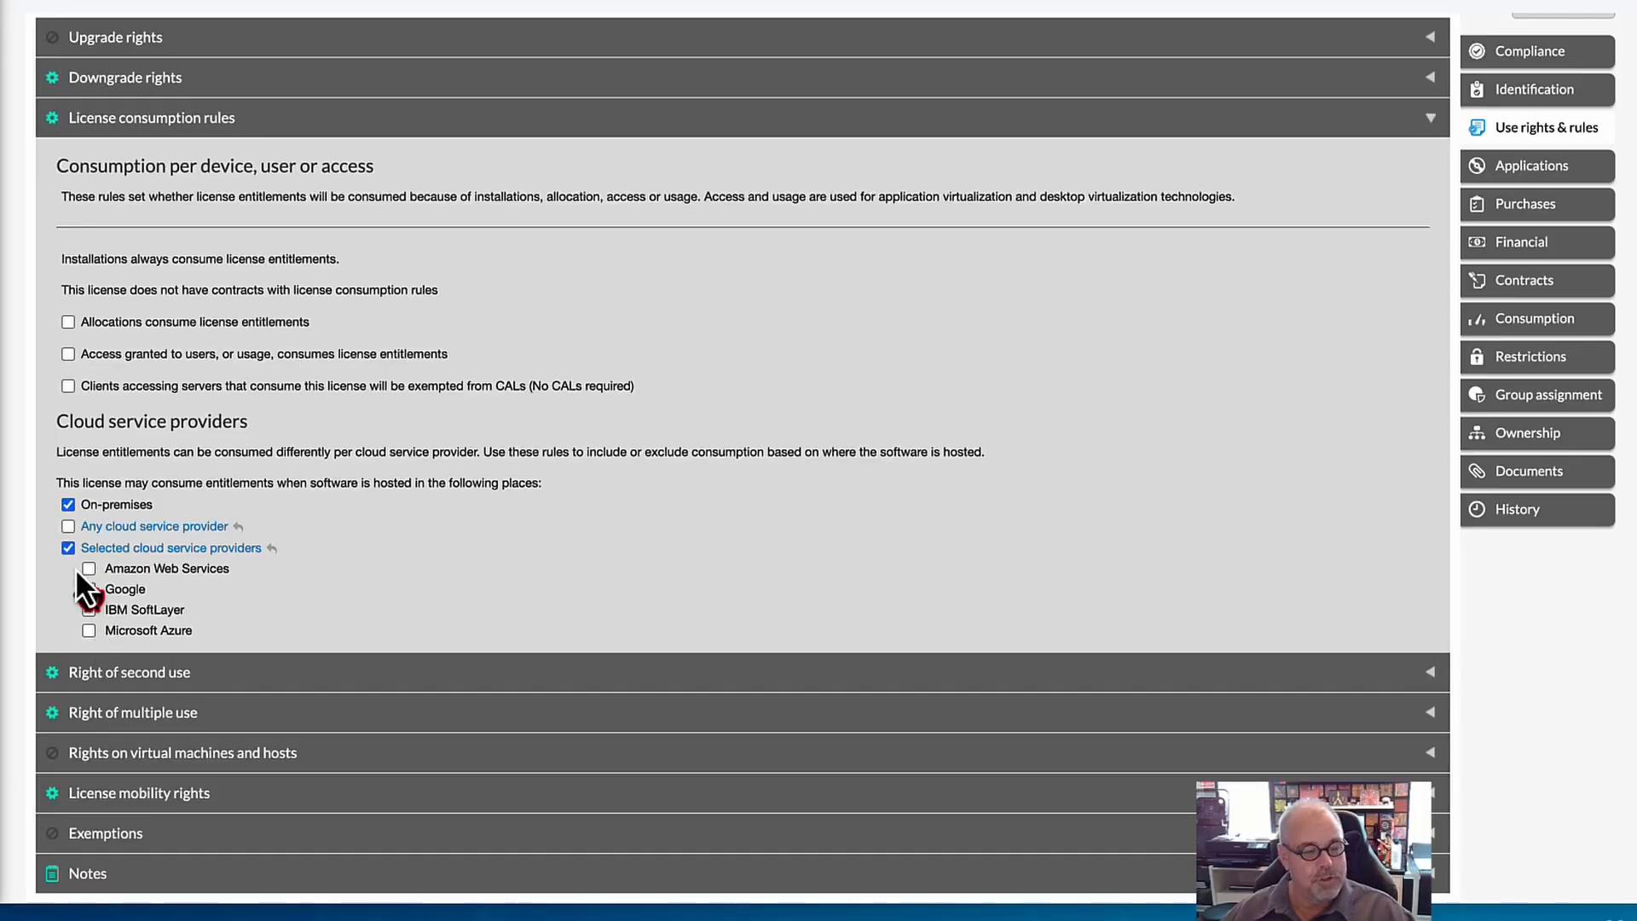
click(68, 527)
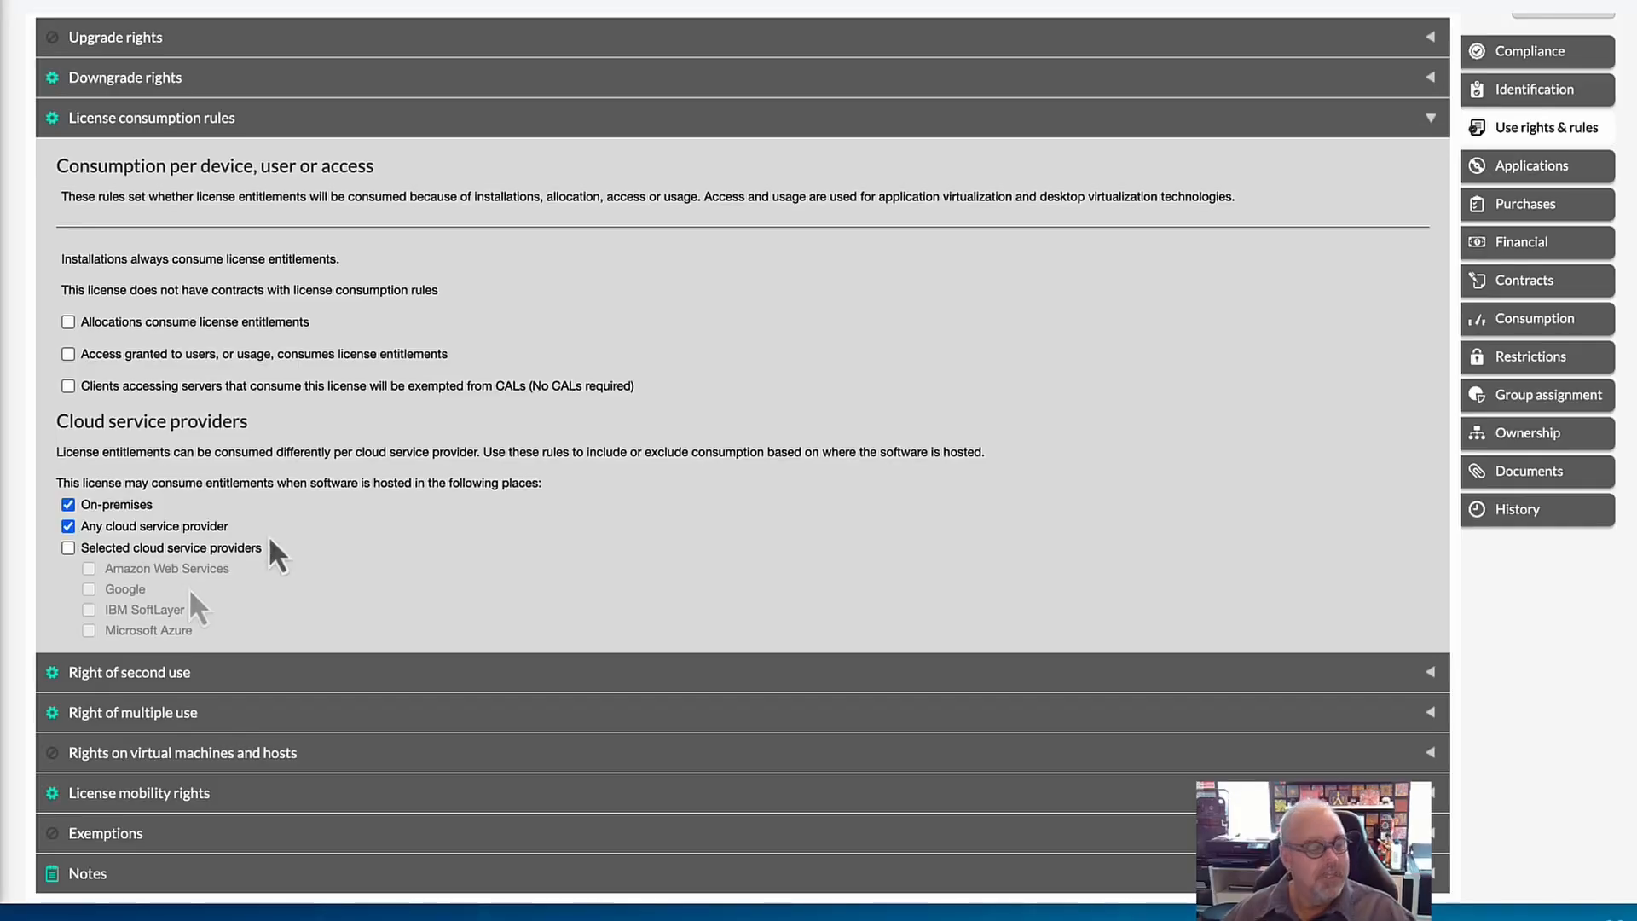
click(68, 527)
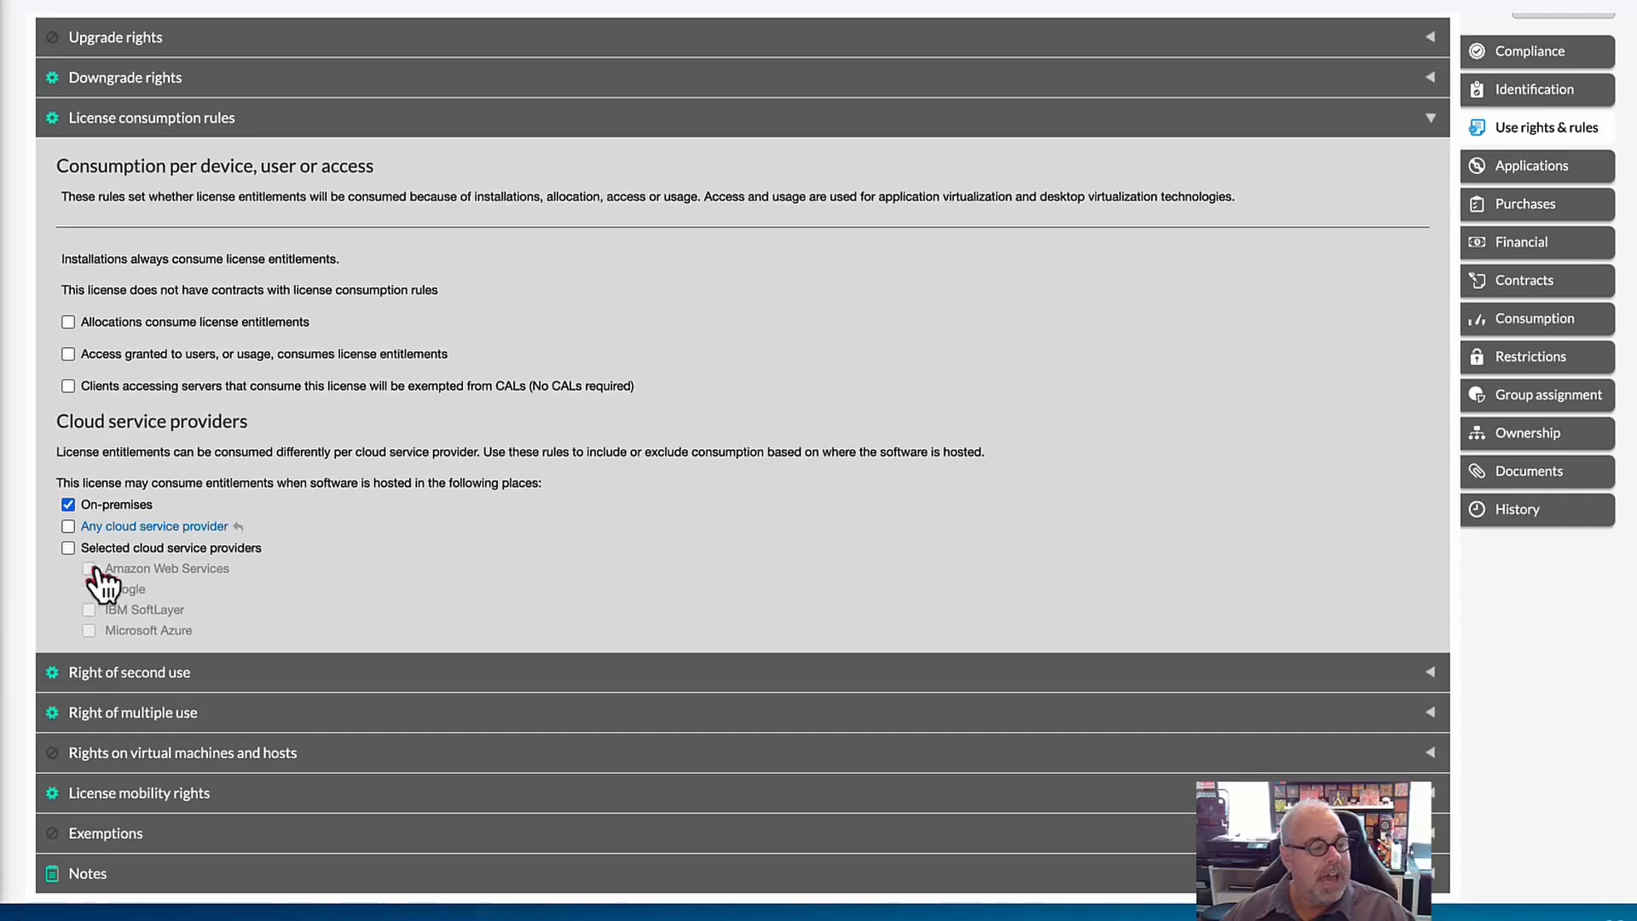
click(68, 548)
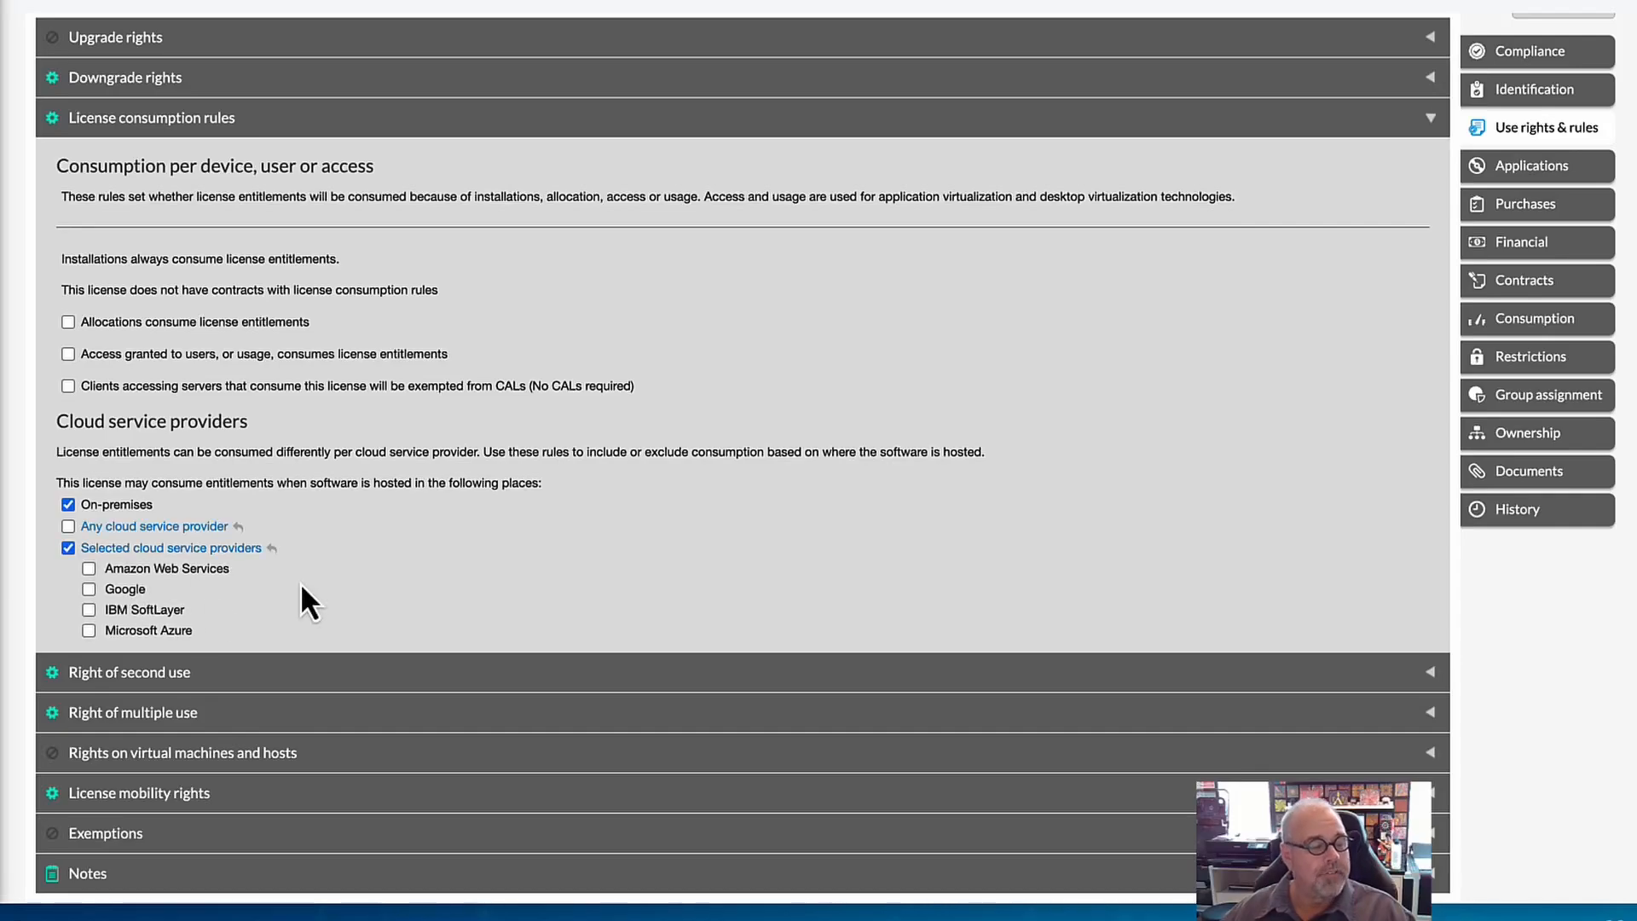
Review the second use options under Right of second use and collapse that section.
scroll(301, 585, up, 1)
scroll(301, 597, up, 5)
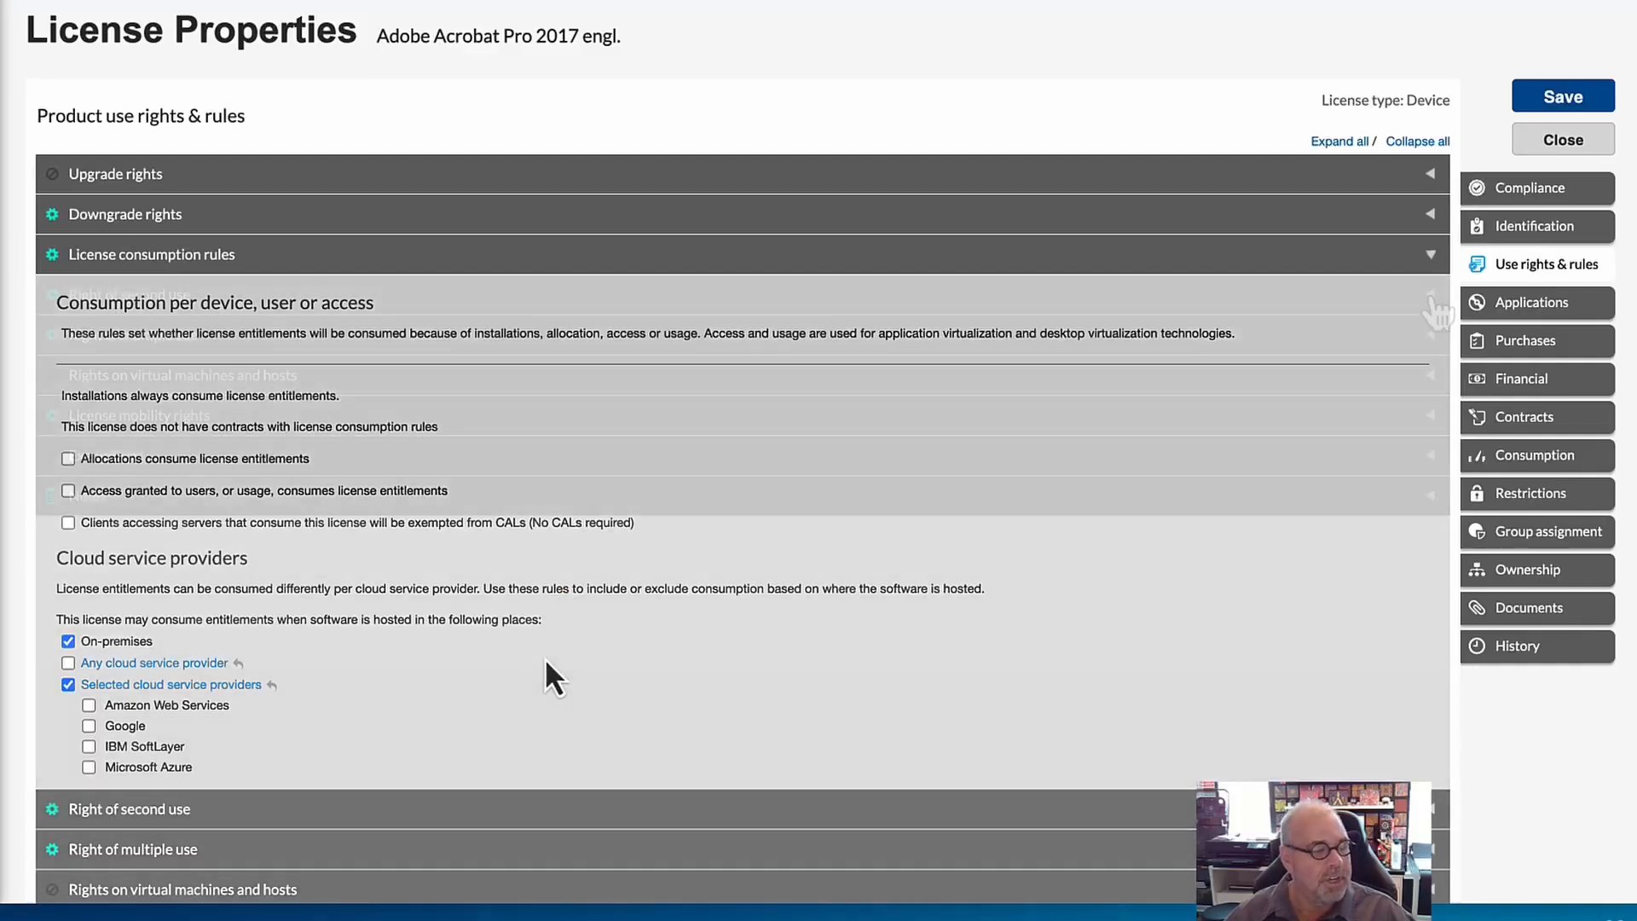
click(1431, 295)
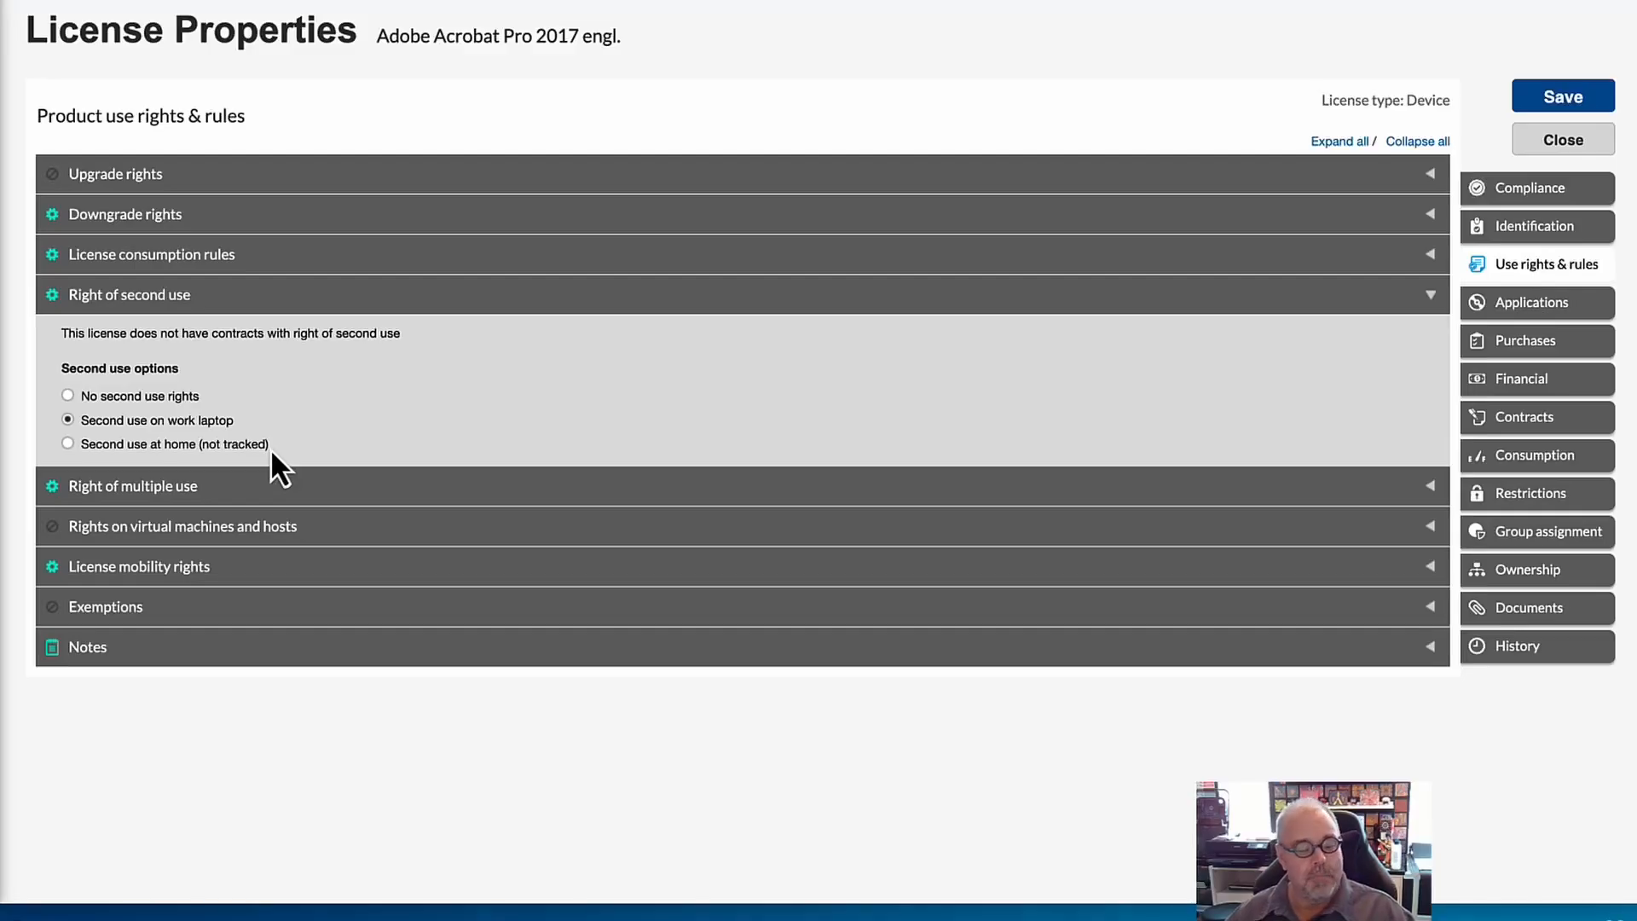
click(1441, 296)
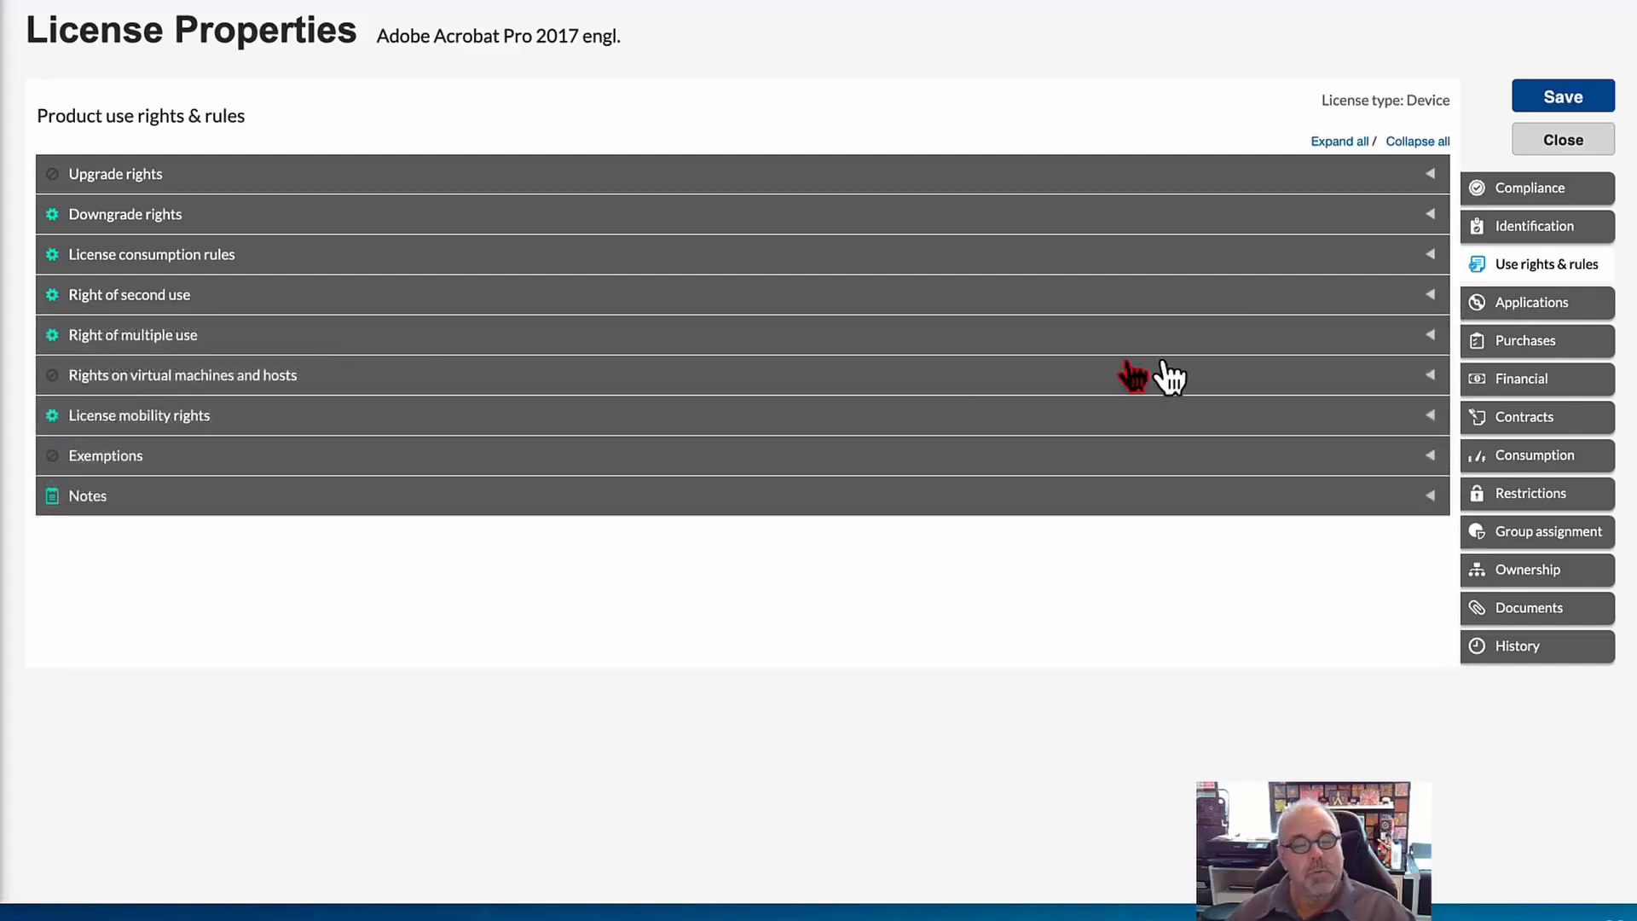
Look through the Right of multiple use options and choose No multiple use rights, with each installation separately licensed.
click(1436, 339)
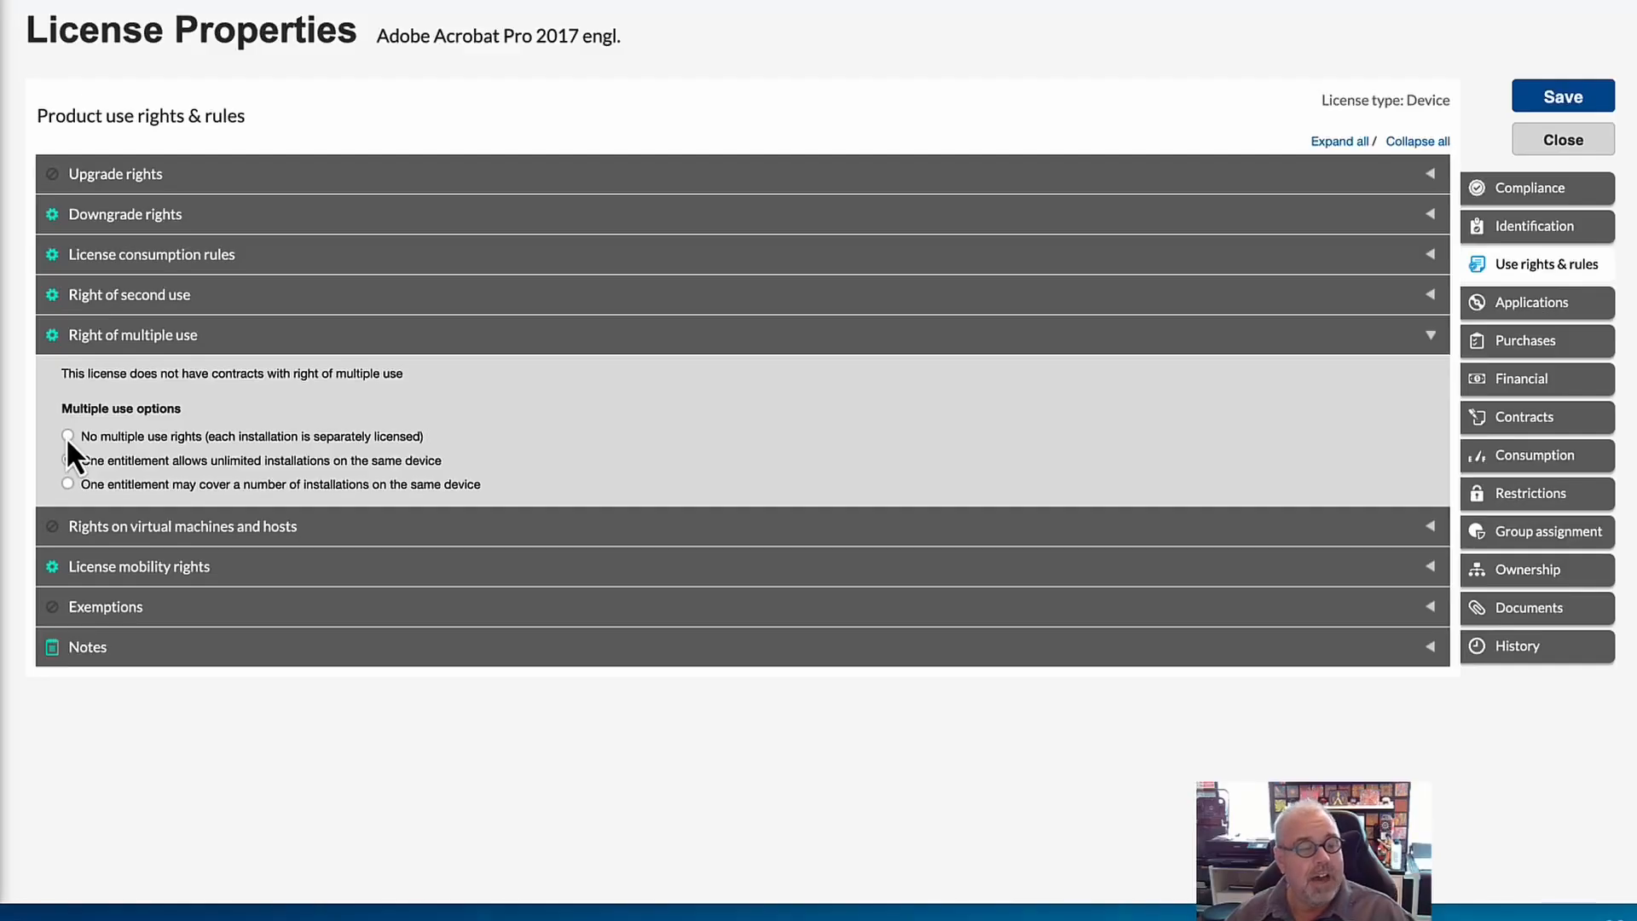
click(68, 460)
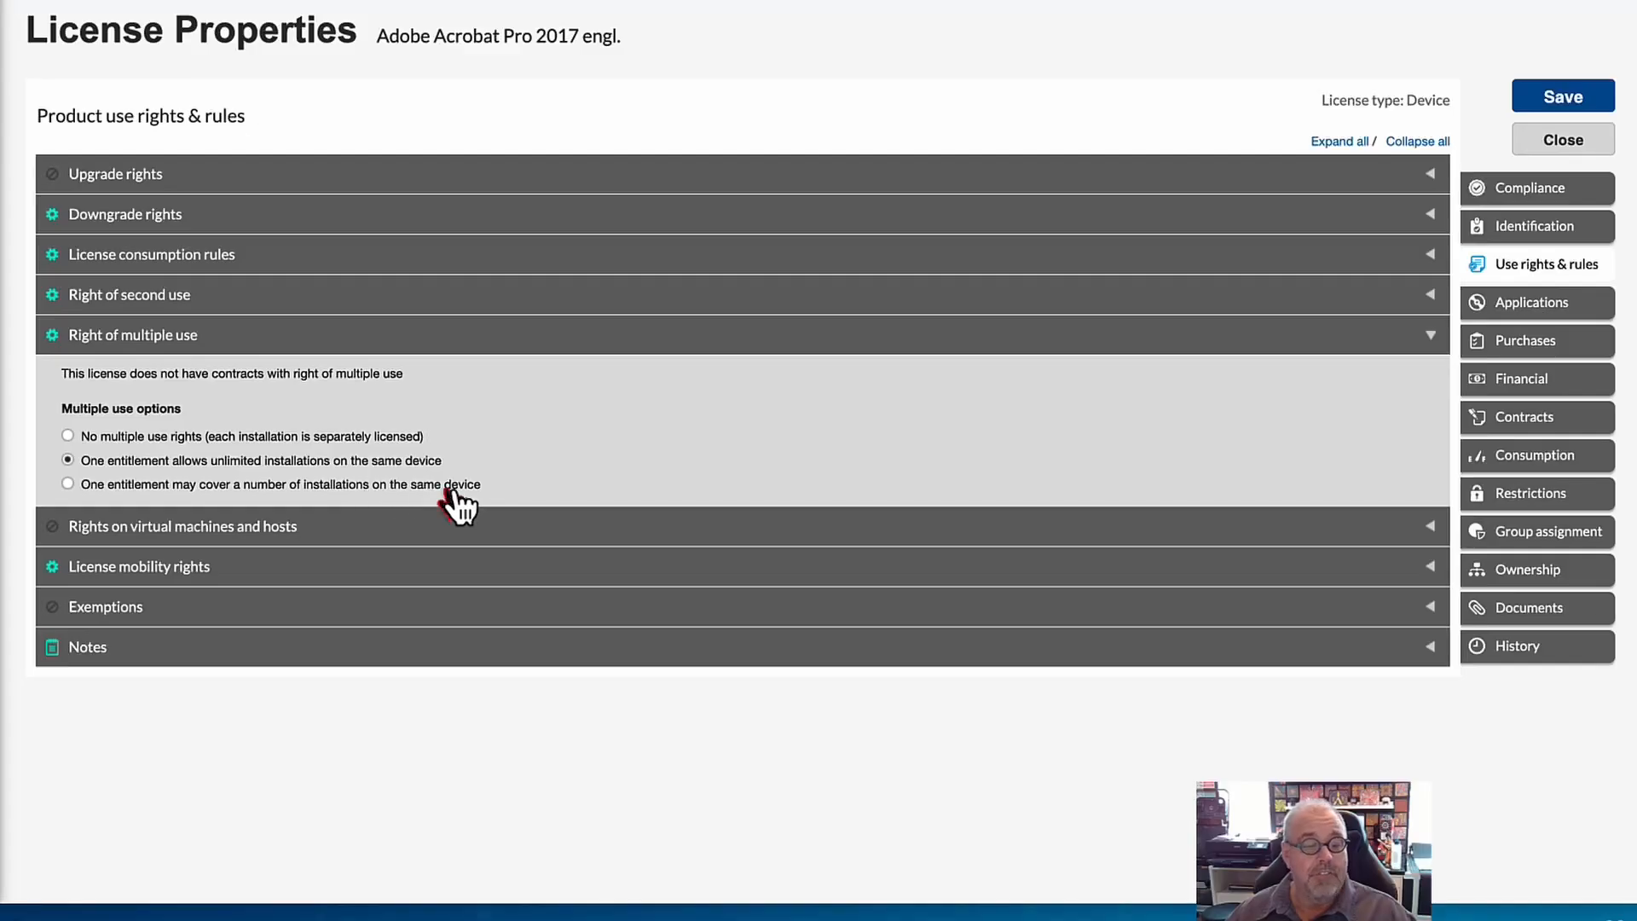
click(67, 484)
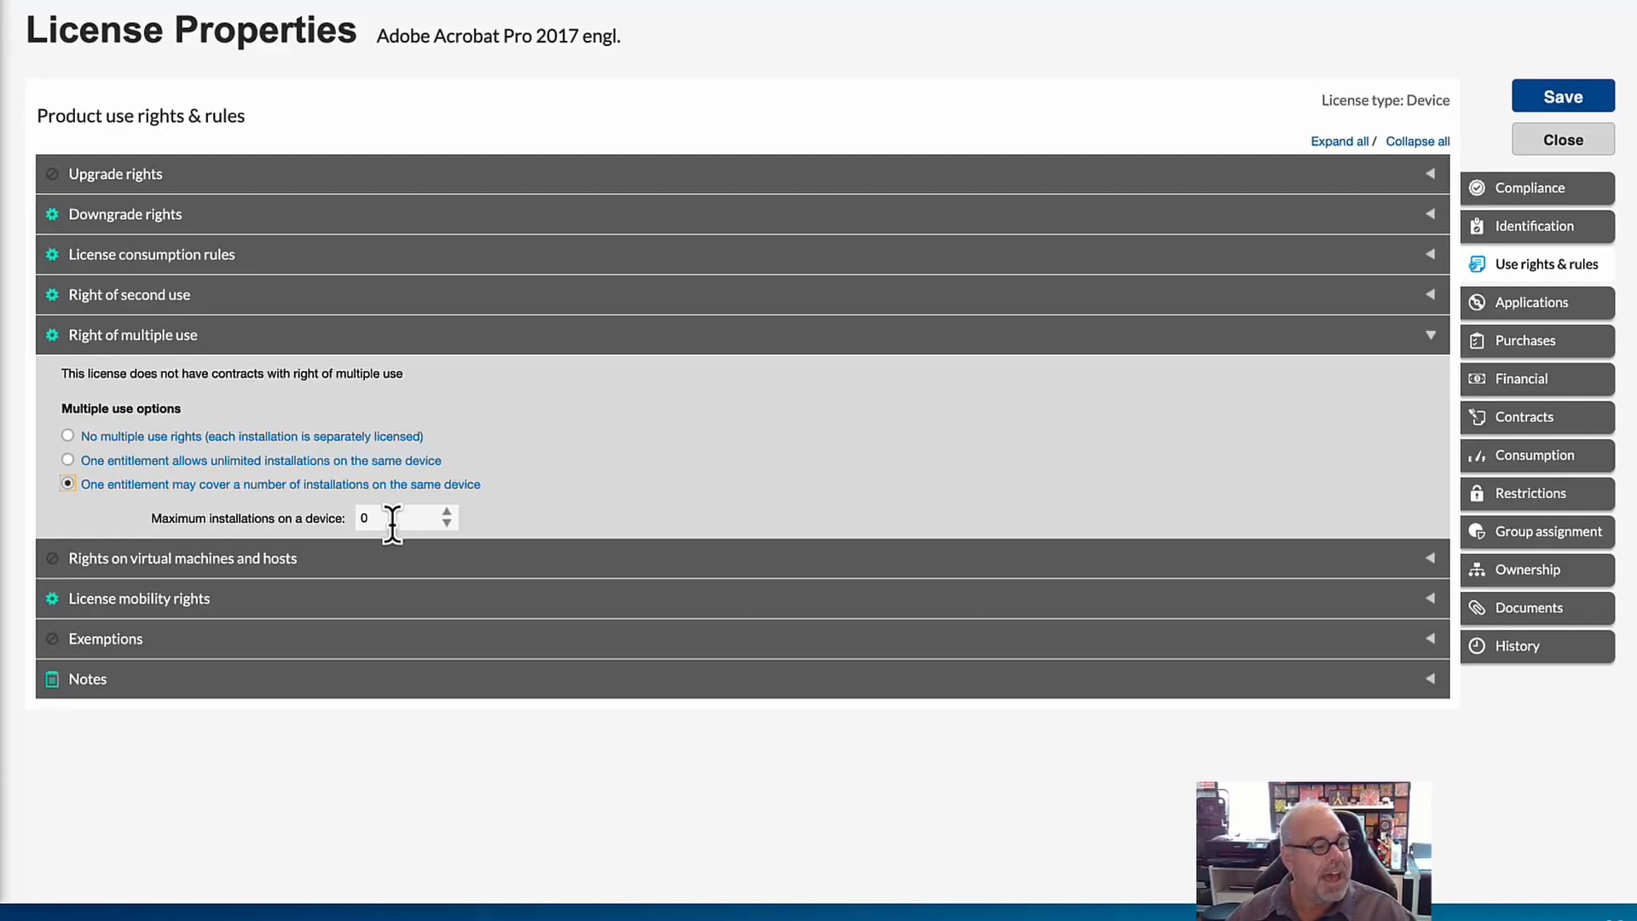
click(69, 435)
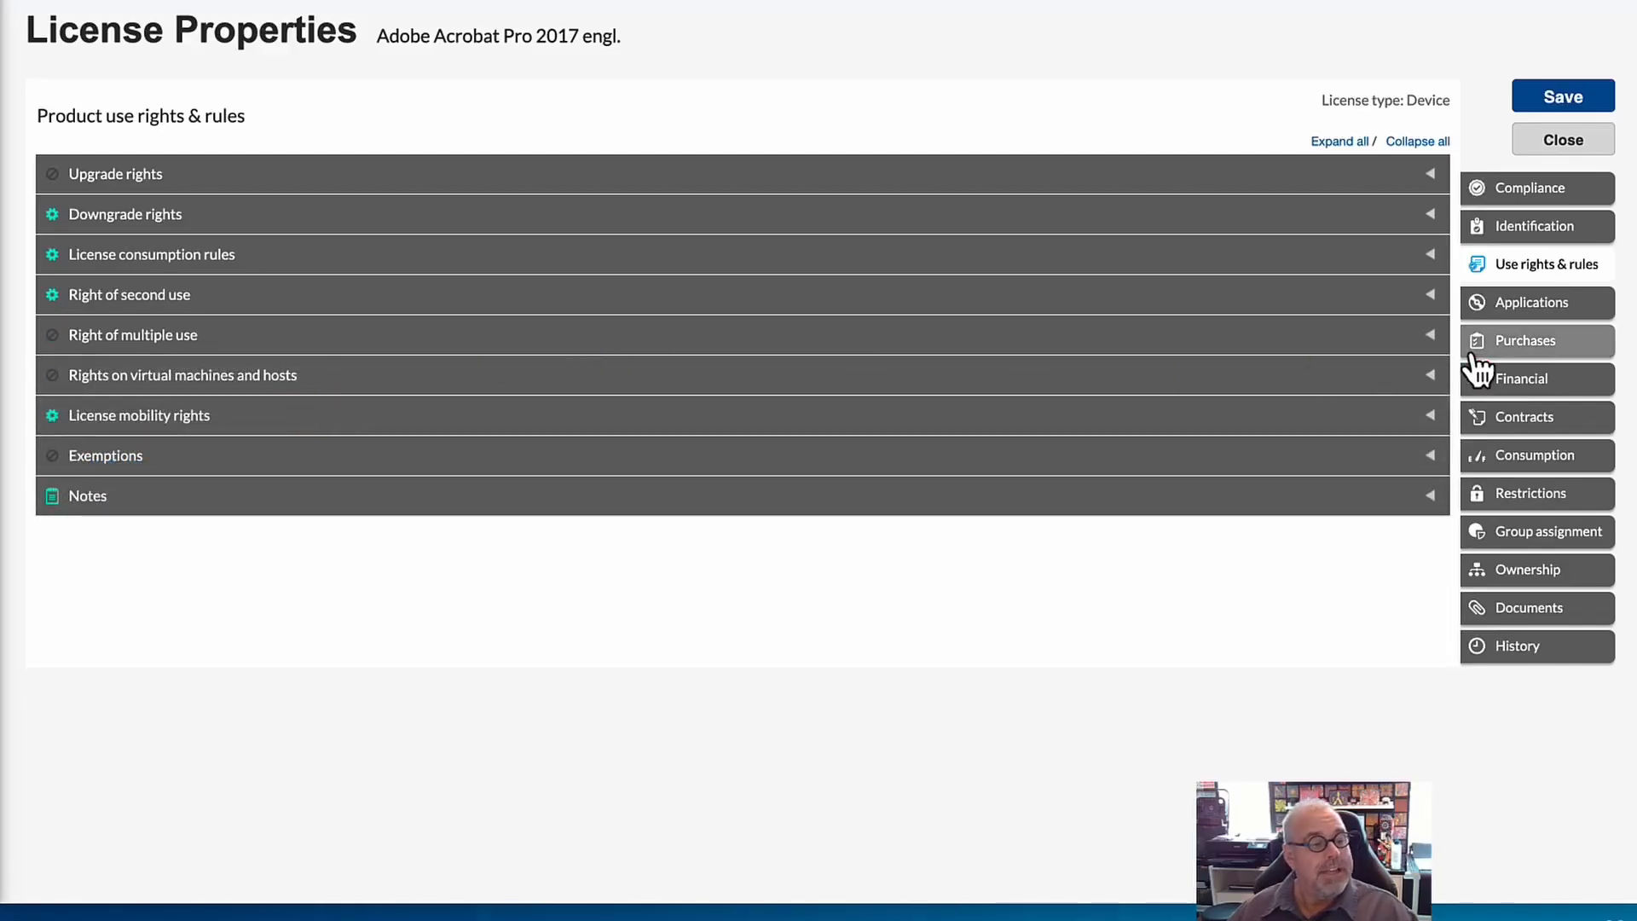
Under Rights on virtual machines and hosts, try One licensed host covers multiple VMs with a maximum of 2 VMs.
click(1423, 379)
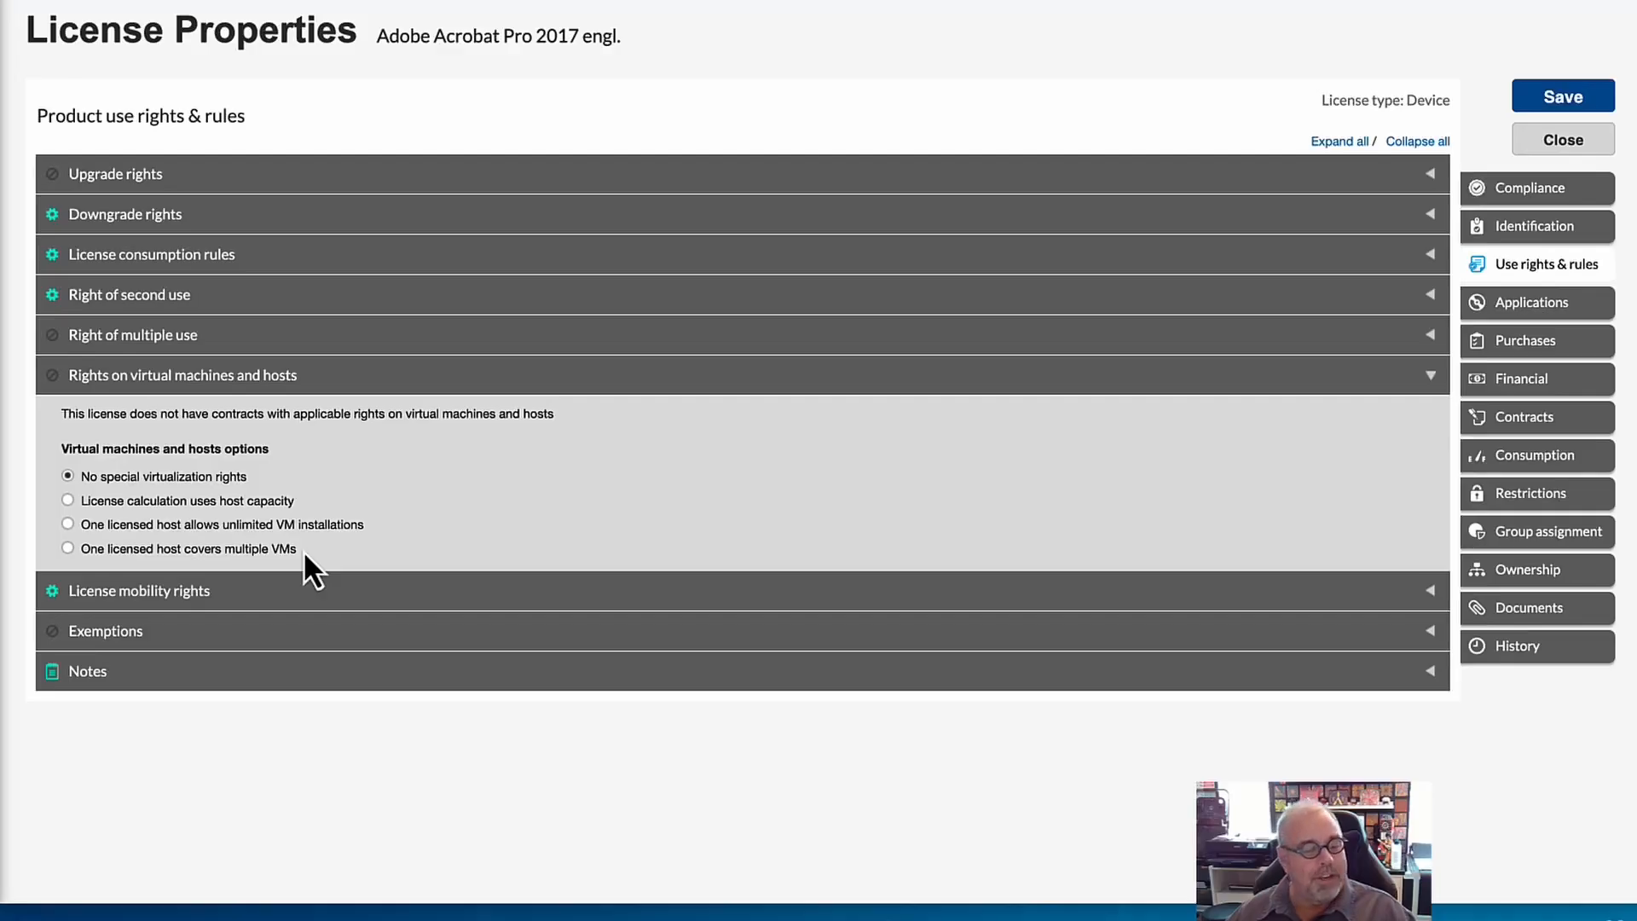
click(68, 549)
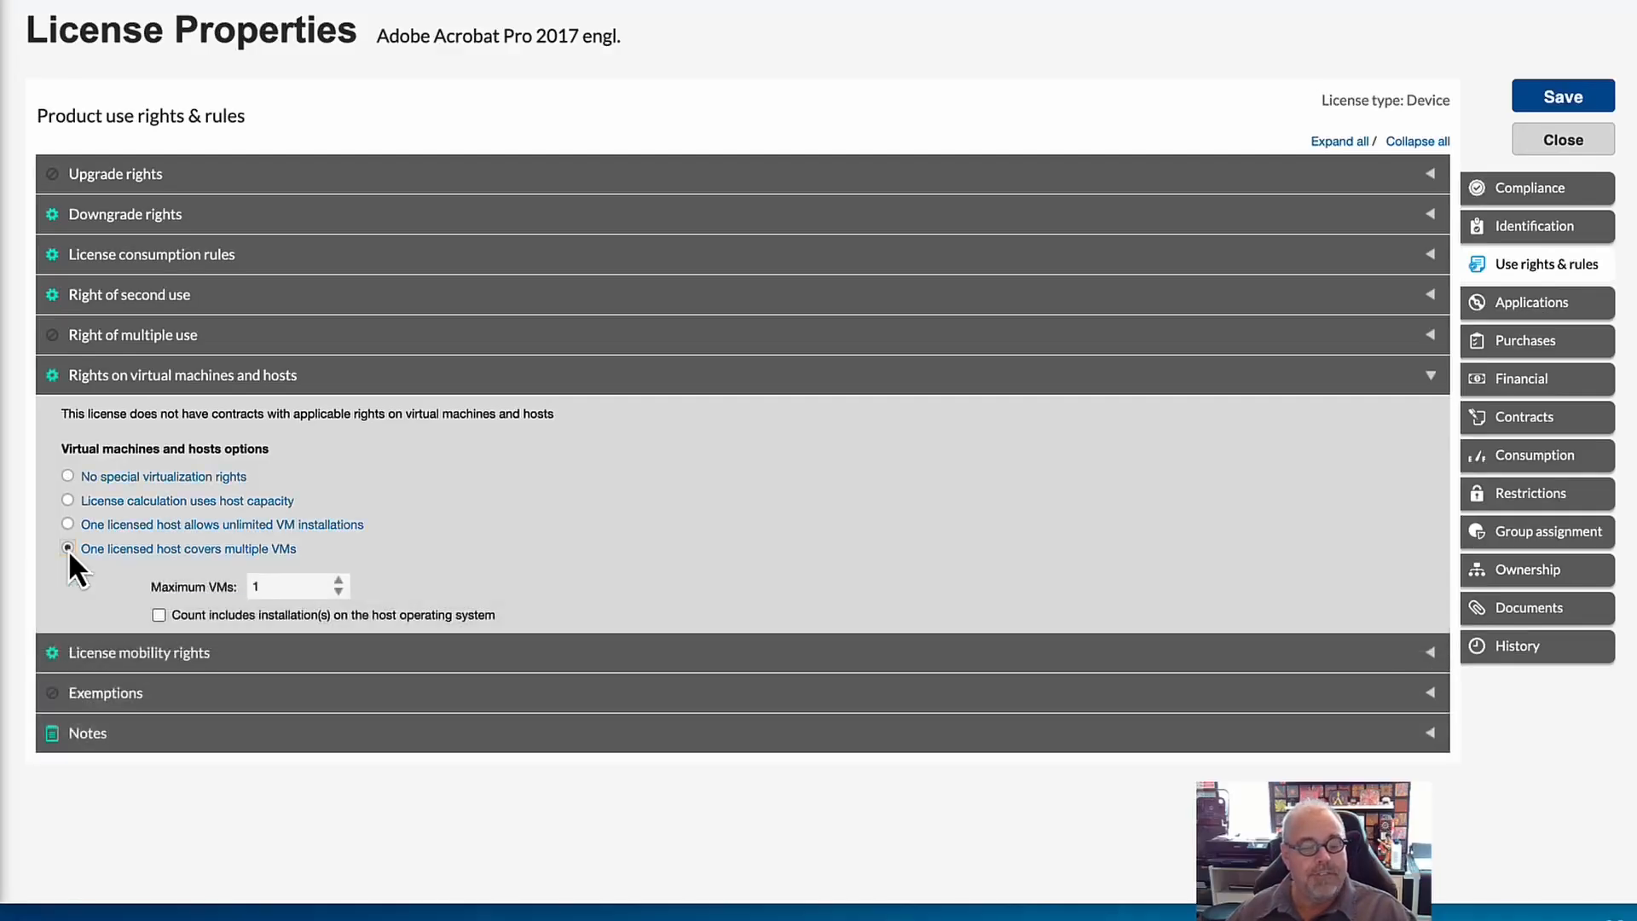
double_click(270, 587)
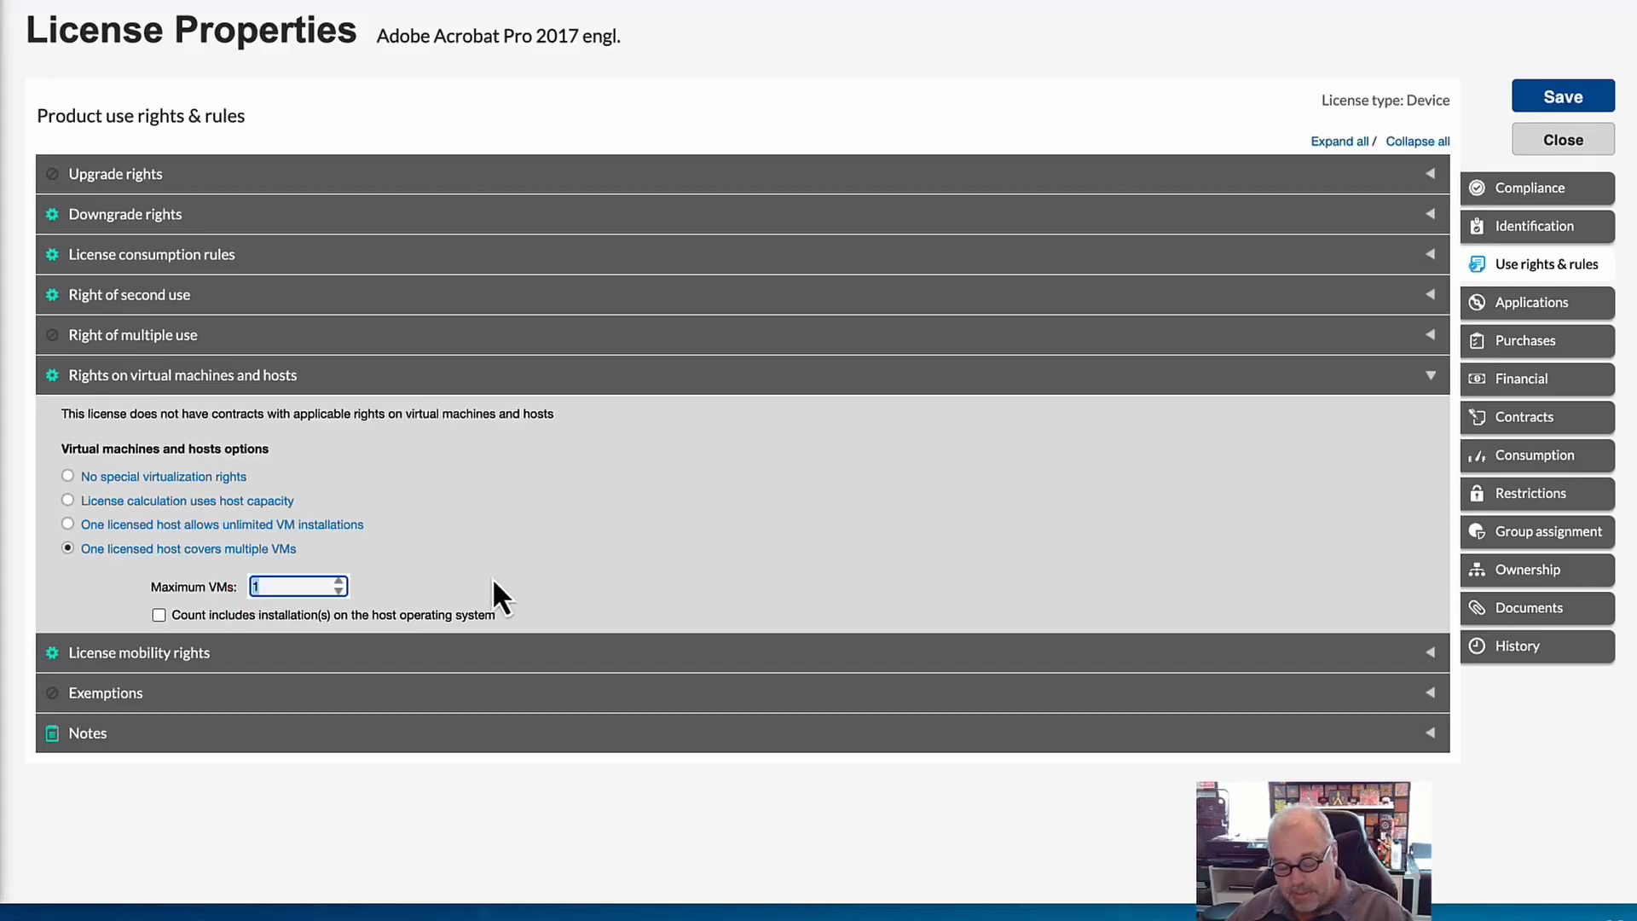
text(2)
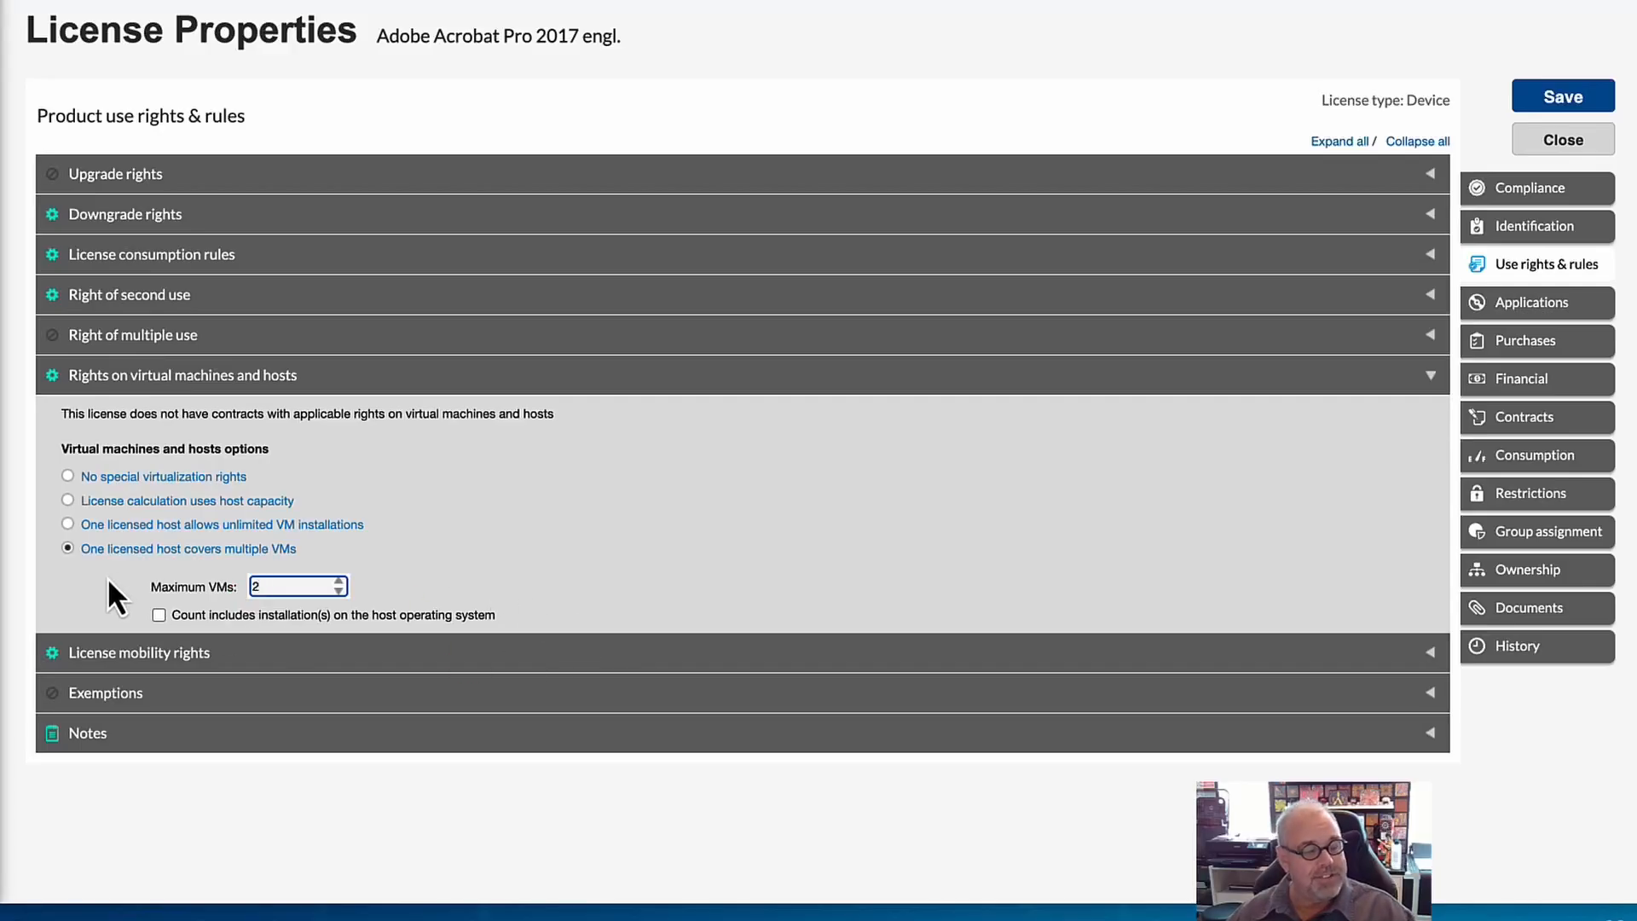
Review the License mobility rights options and the device roles listed under Exemptions.
click(1424, 653)
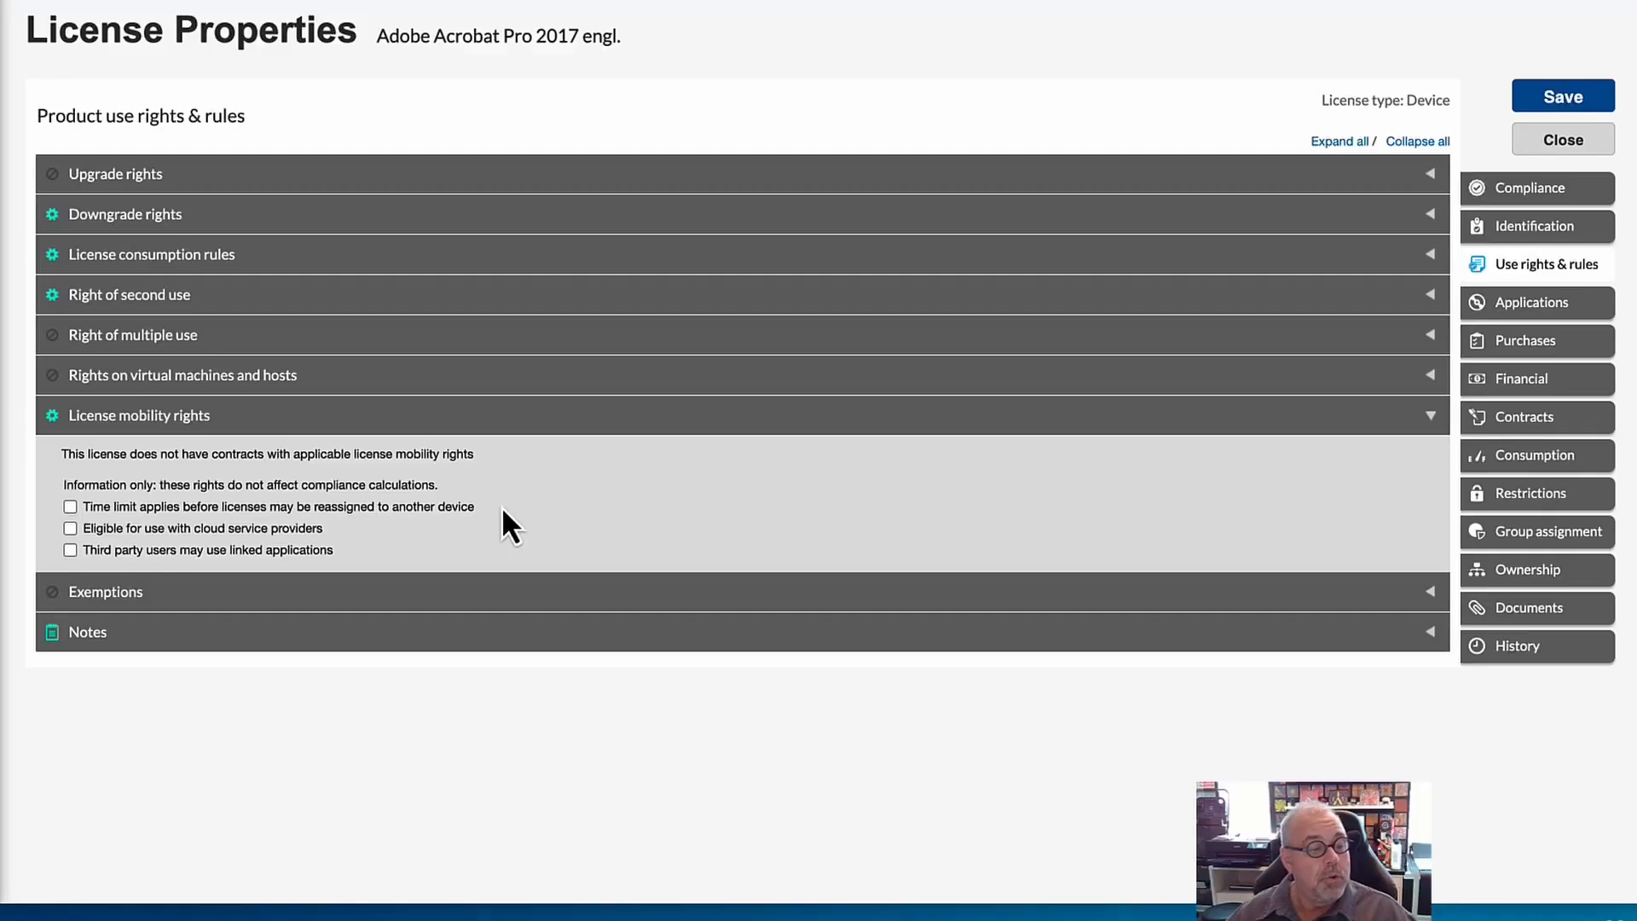
click(1237, 592)
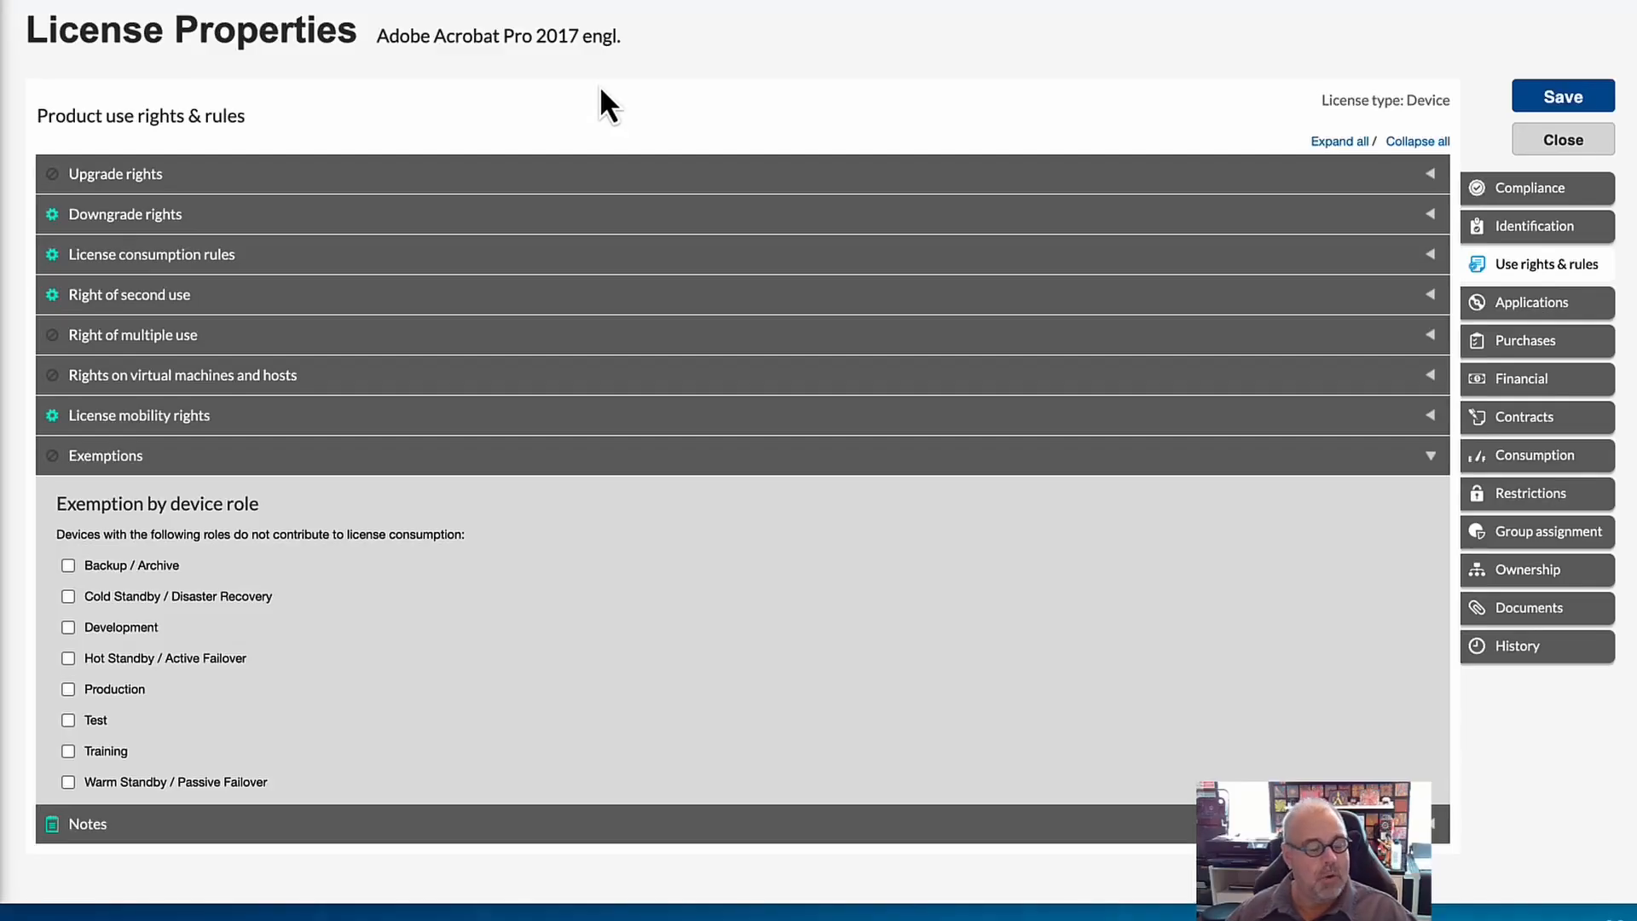
Try exempting the Development device role to view its exemption limit options, and remove the exemption again.
click(68, 628)
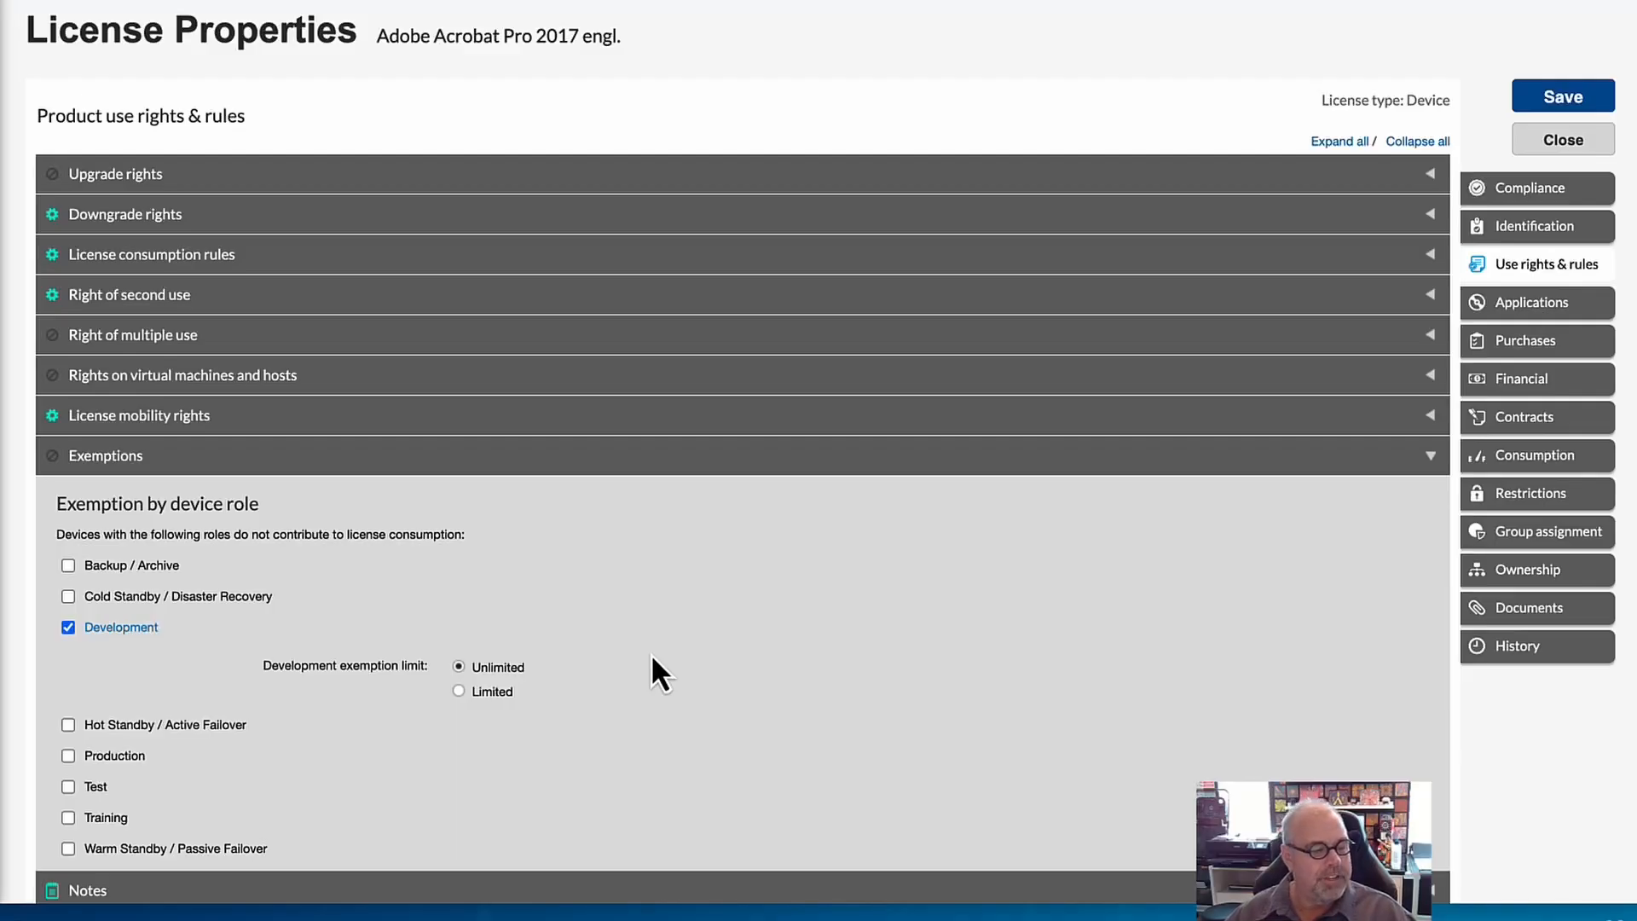
click(70, 629)
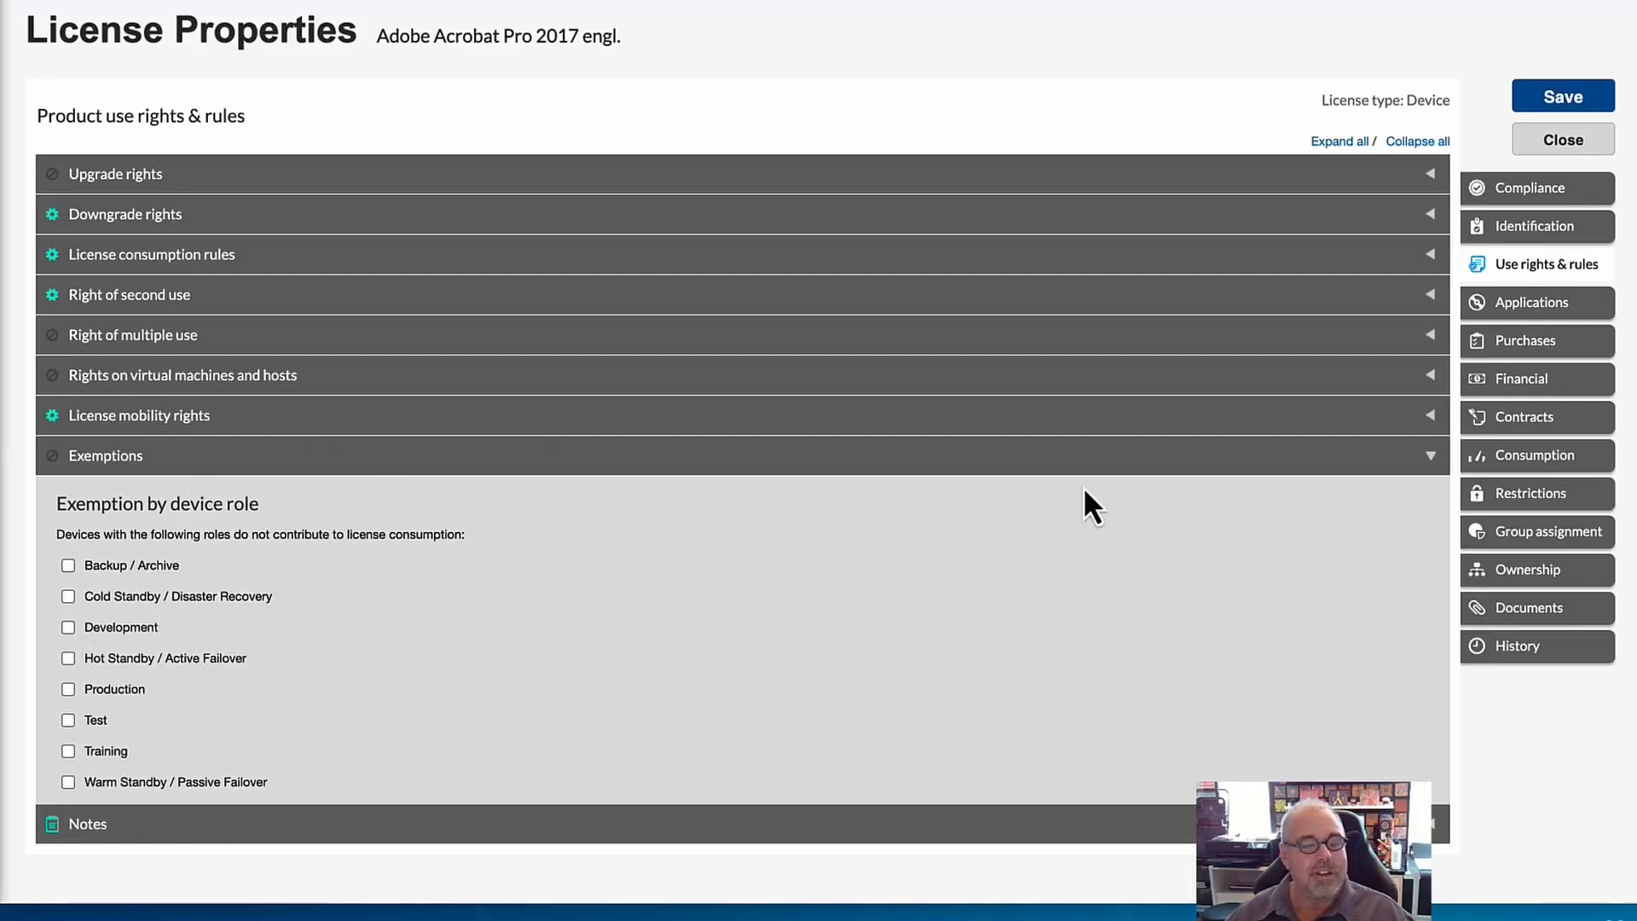
Collapse Exemptions and expand Notes to read the Product Use Rights Library notes for this license.
click(1426, 460)
click(1429, 500)
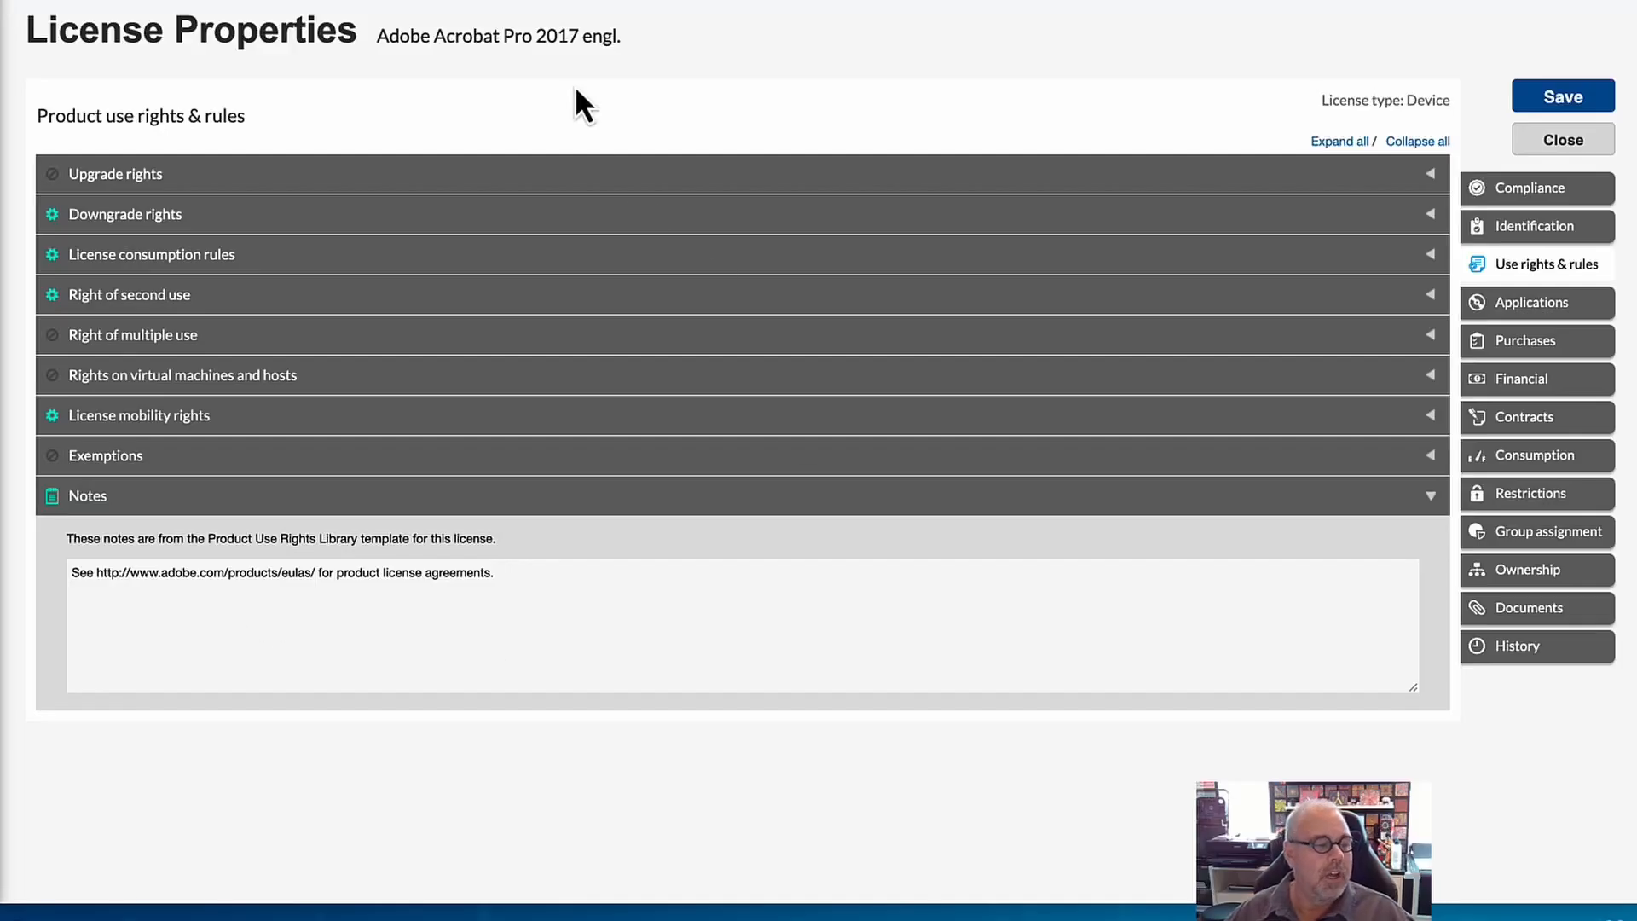
Review the applications managed by the Acrobat license and those covered by its upgrade/downgrade rights.
click(1318, 354)
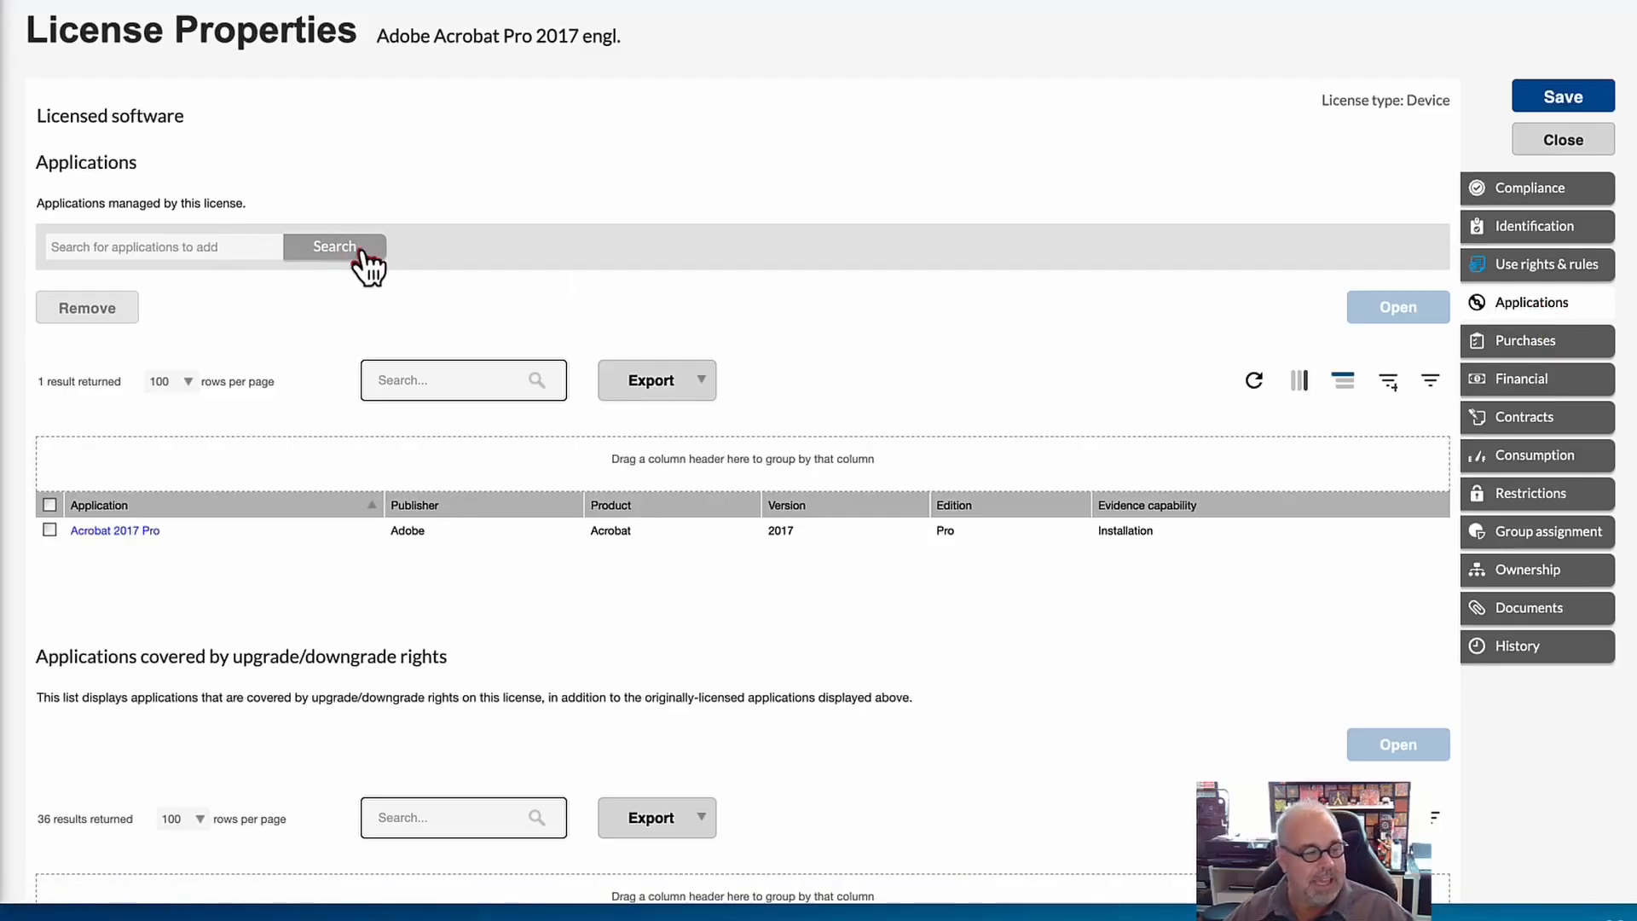
scroll(559, 321, down, 4)
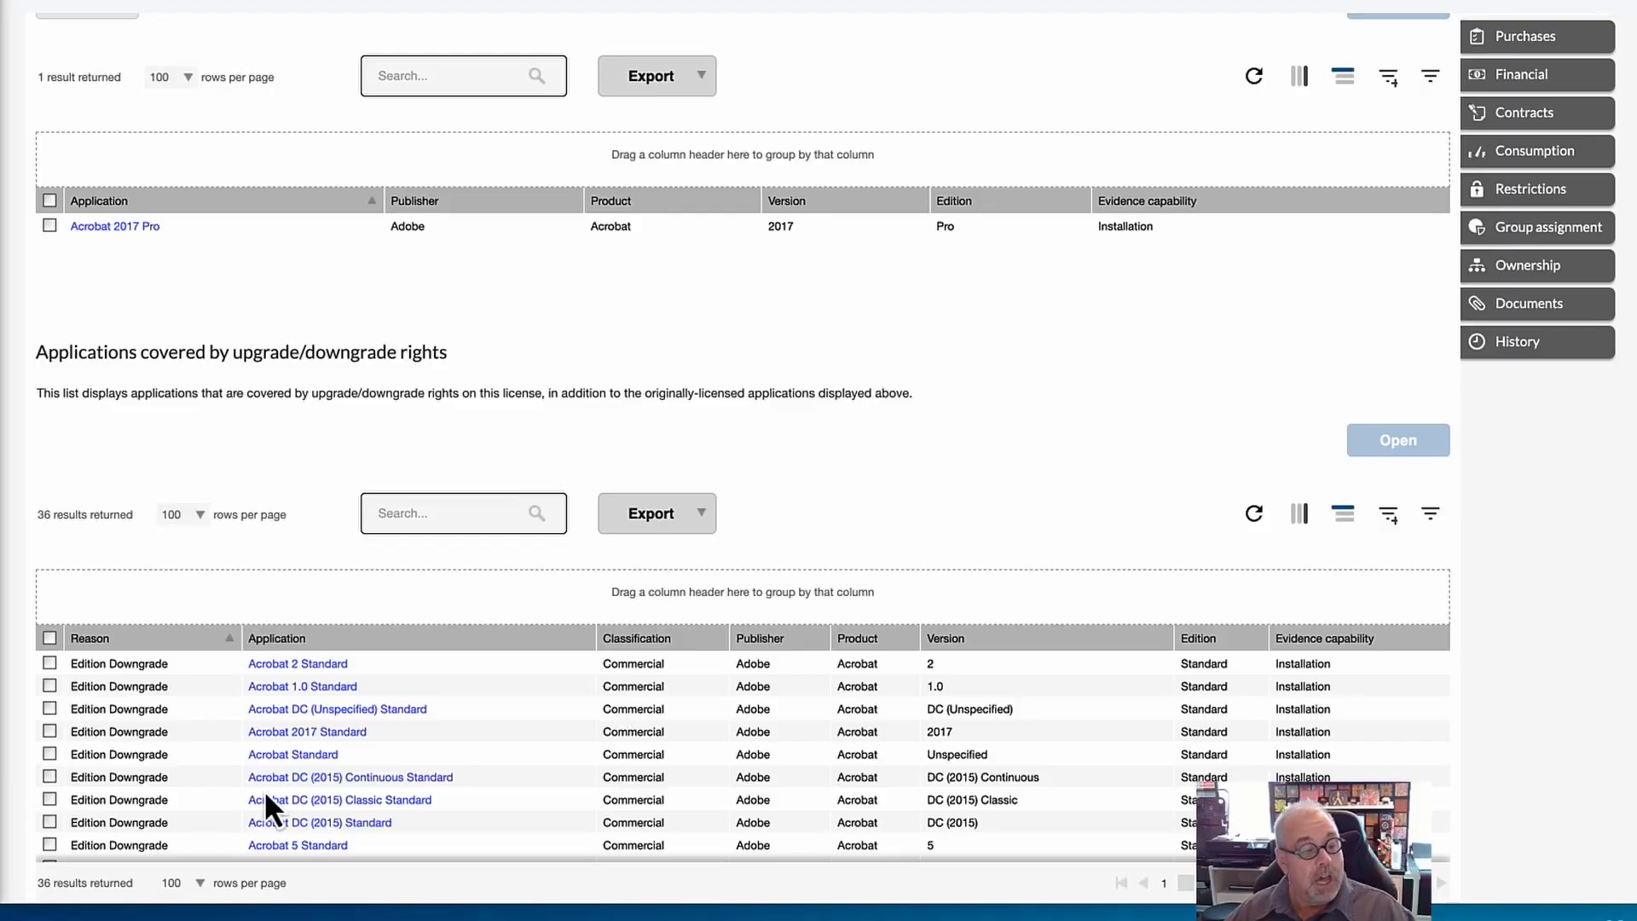
scroll(266, 793, down, 5)
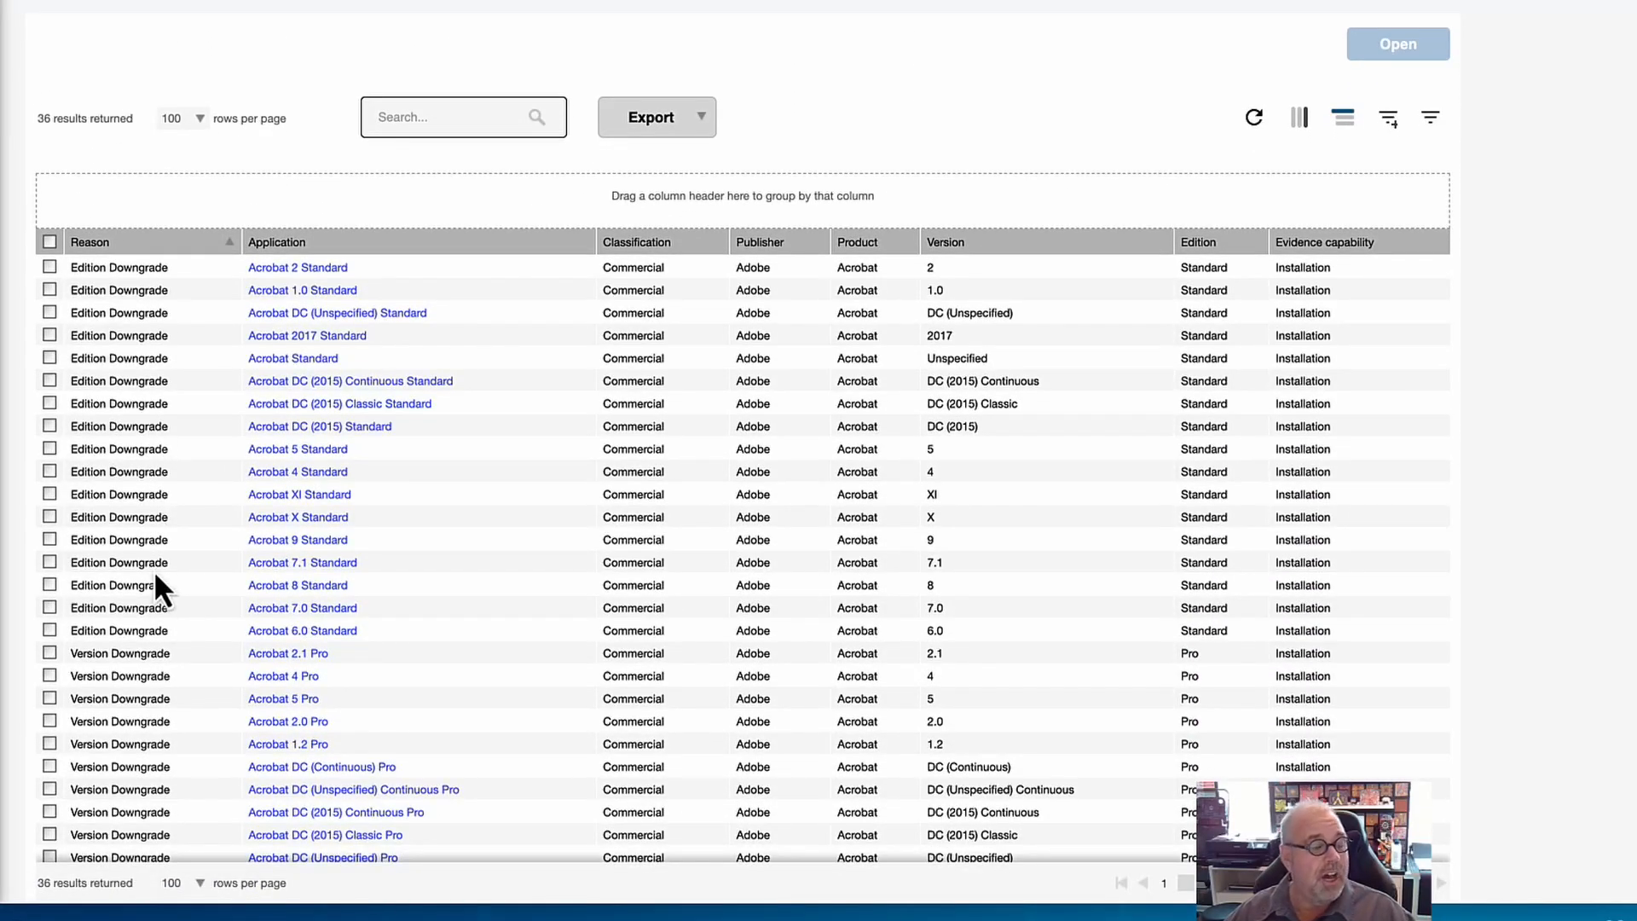
scroll(153, 570, up, 1)
scroll(154, 570, up, 8)
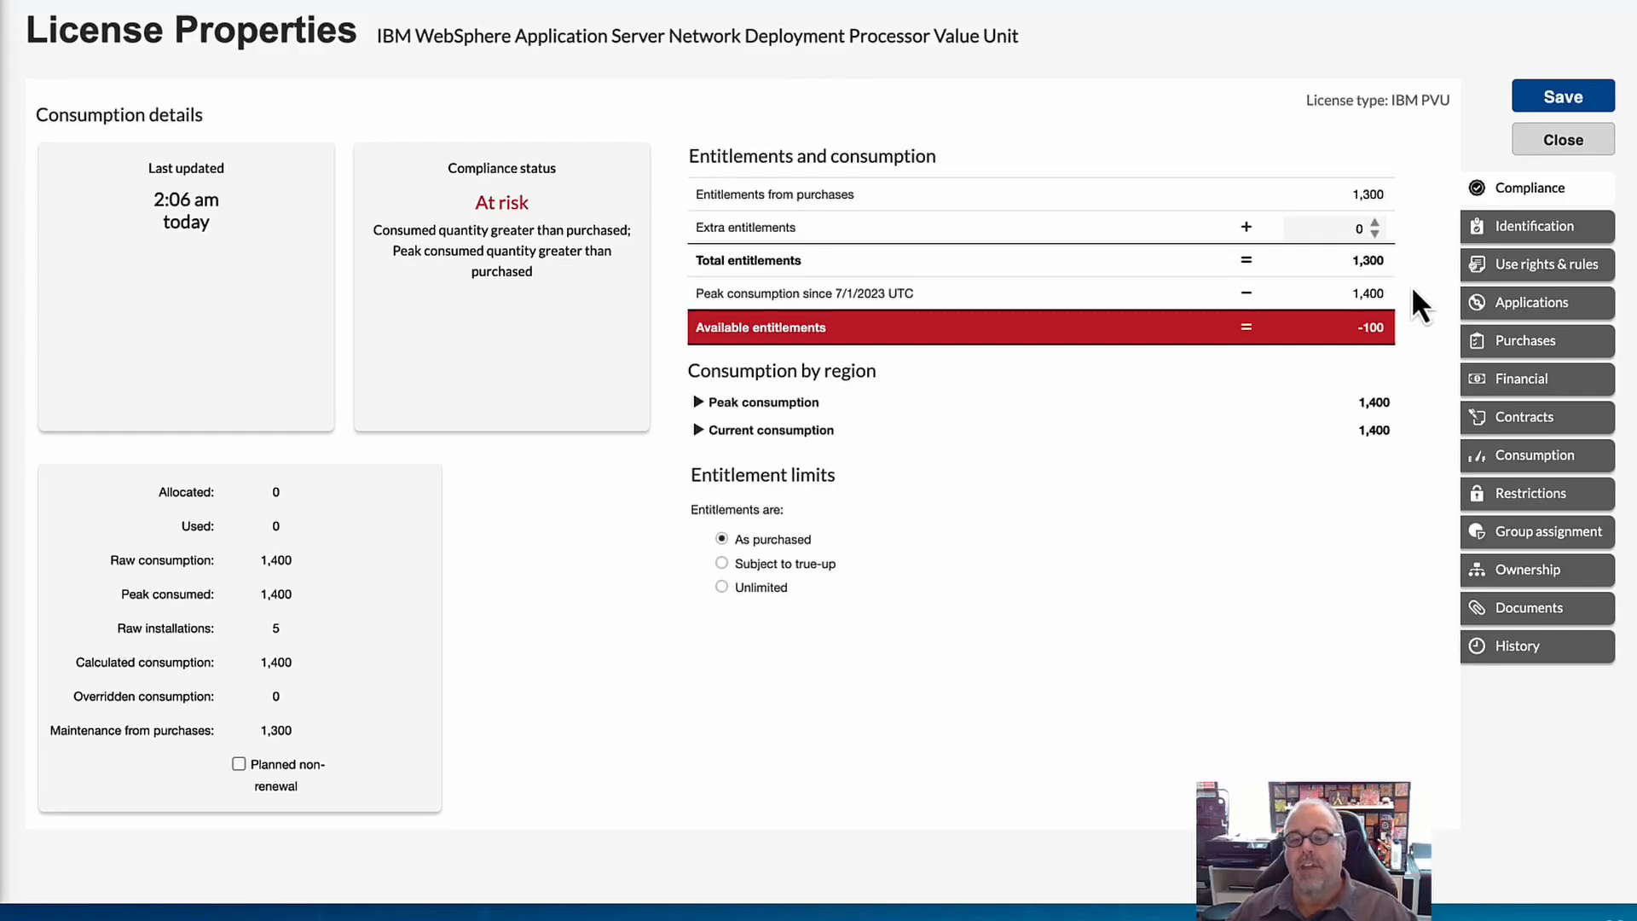
Show the applications managed by the IBM WebSphere license and group them by Product.
click(1547, 324)
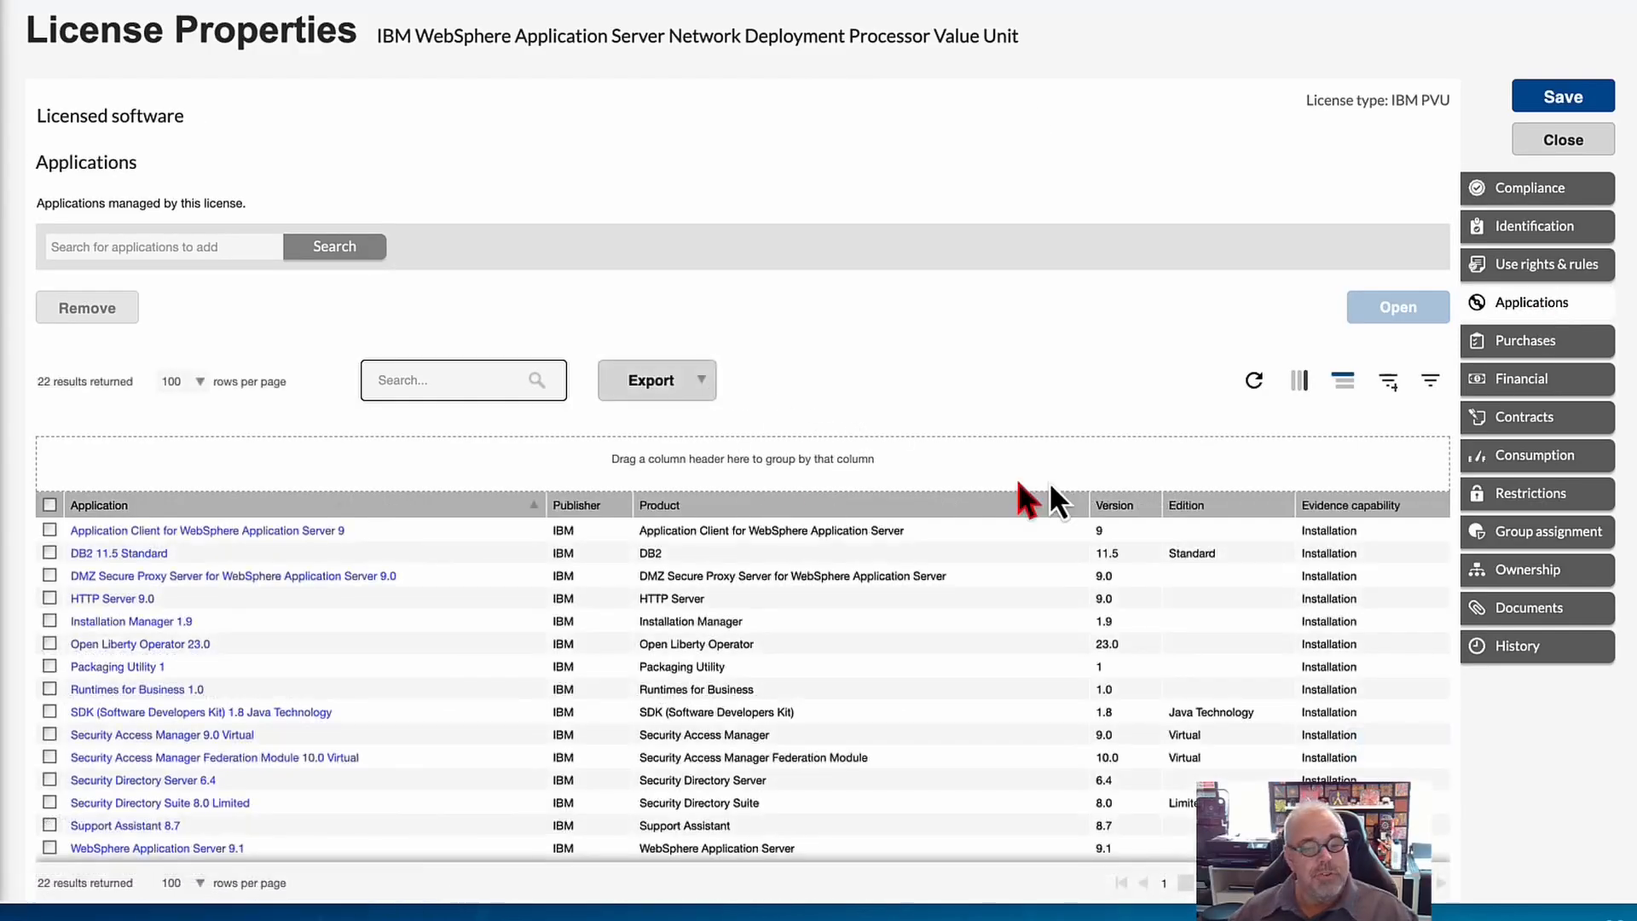
click(1344, 384)
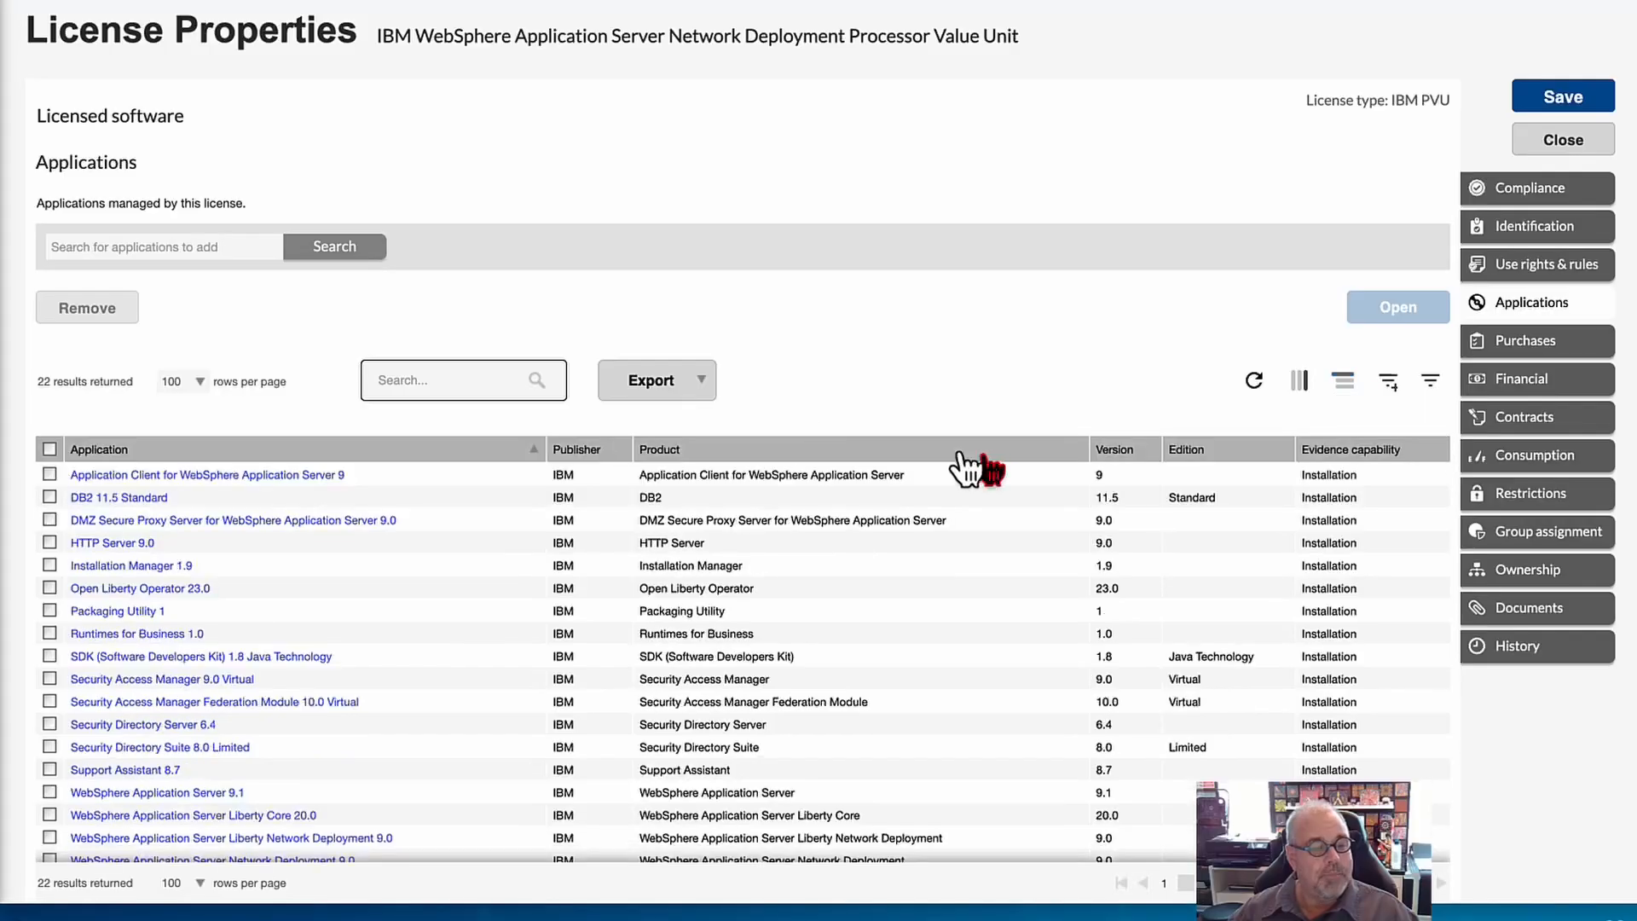
click(1340, 383)
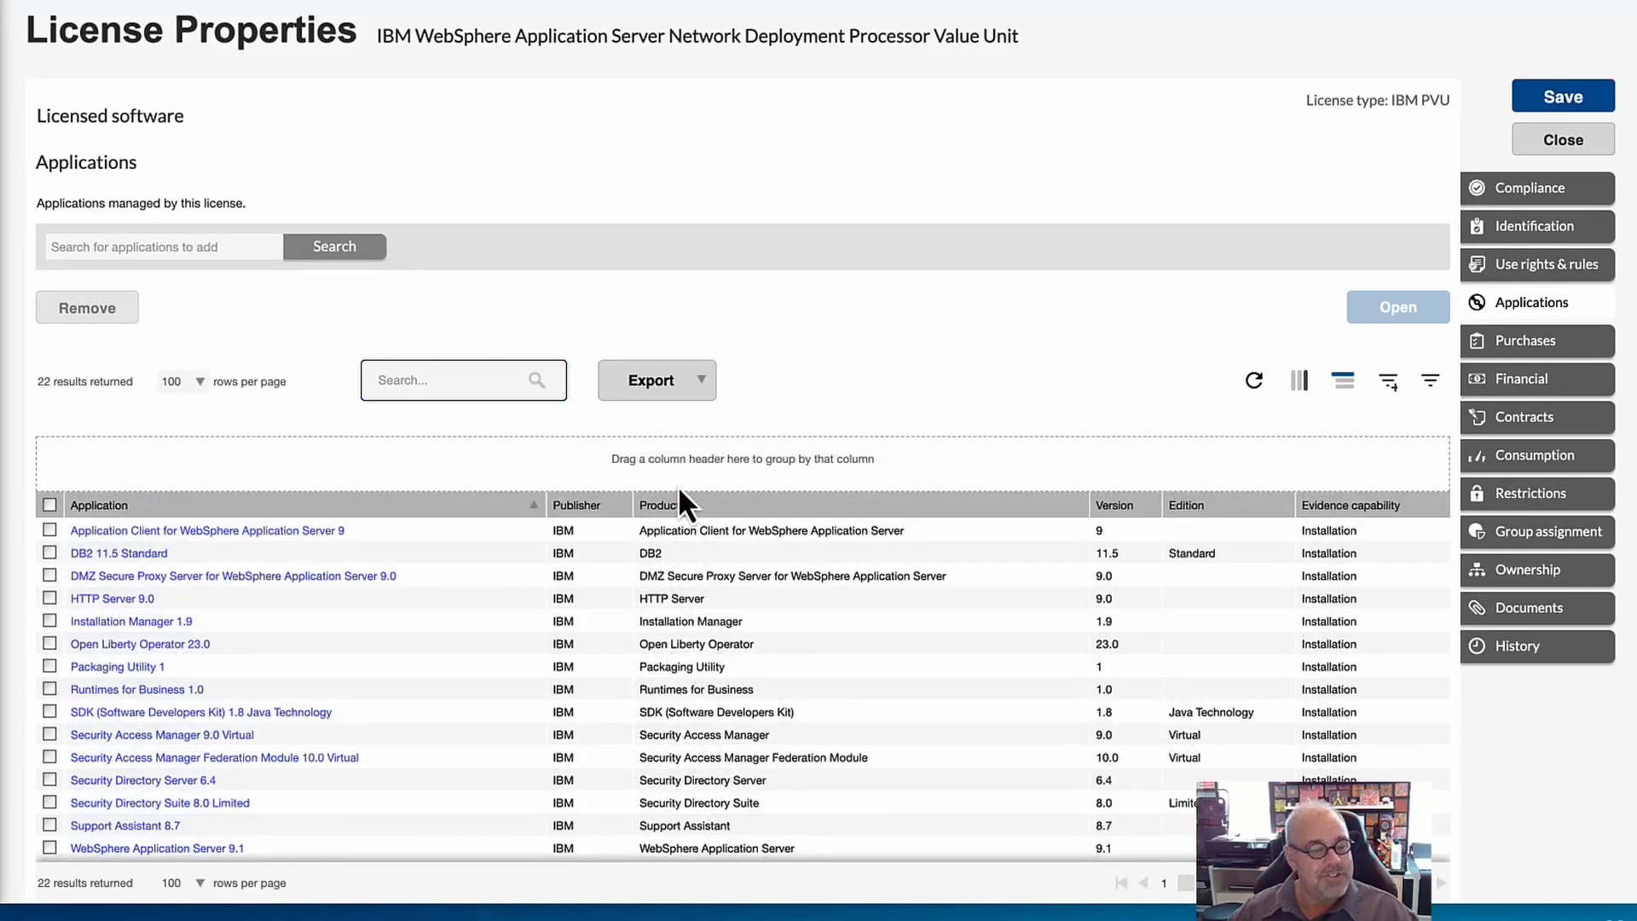
drag(693, 512, 406, 466)
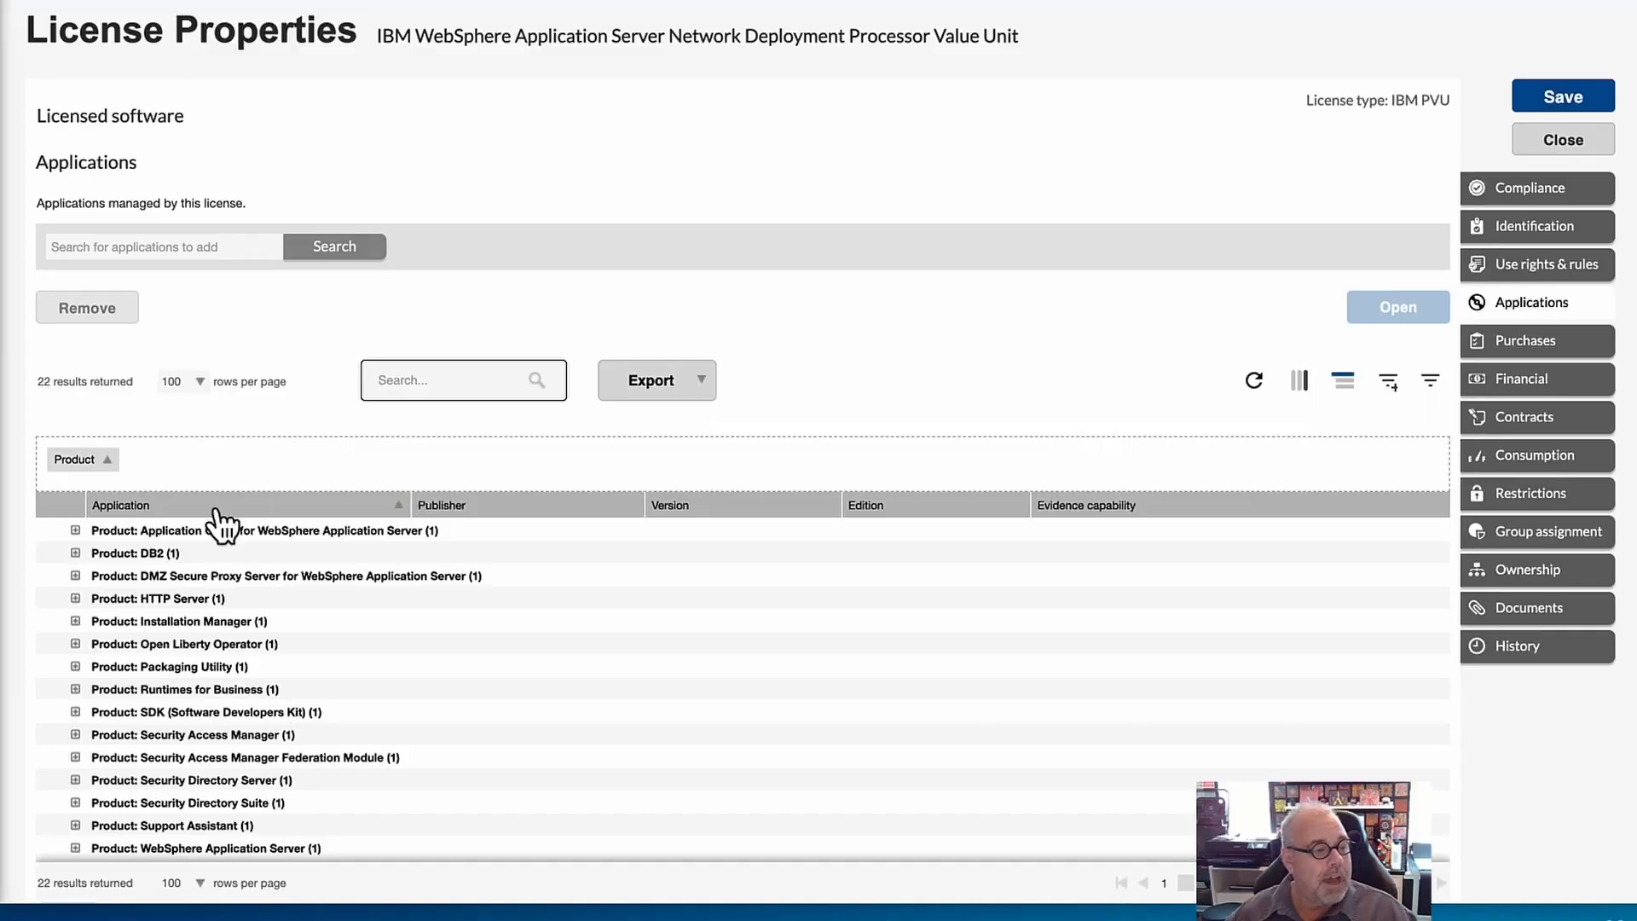
Review the IBM WebSphere license's grouped products and the applications covered by upgrade/downgrade rights.
scroll(228, 469, down, 3)
scroll(227, 477, down, 8)
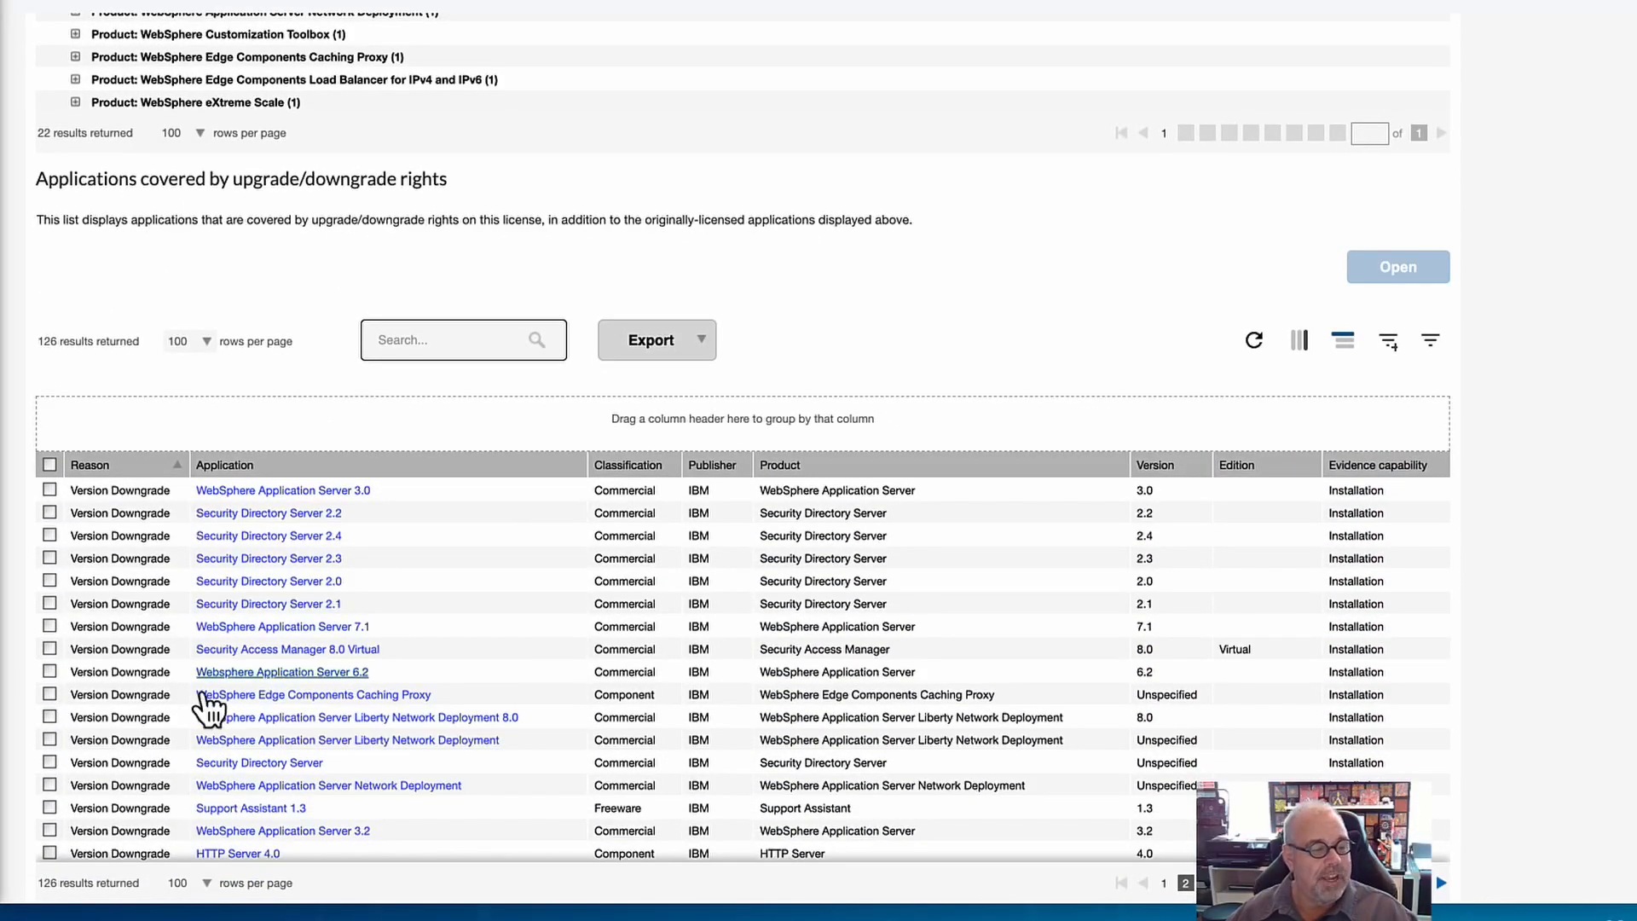
scroll(193, 664, up, 6)
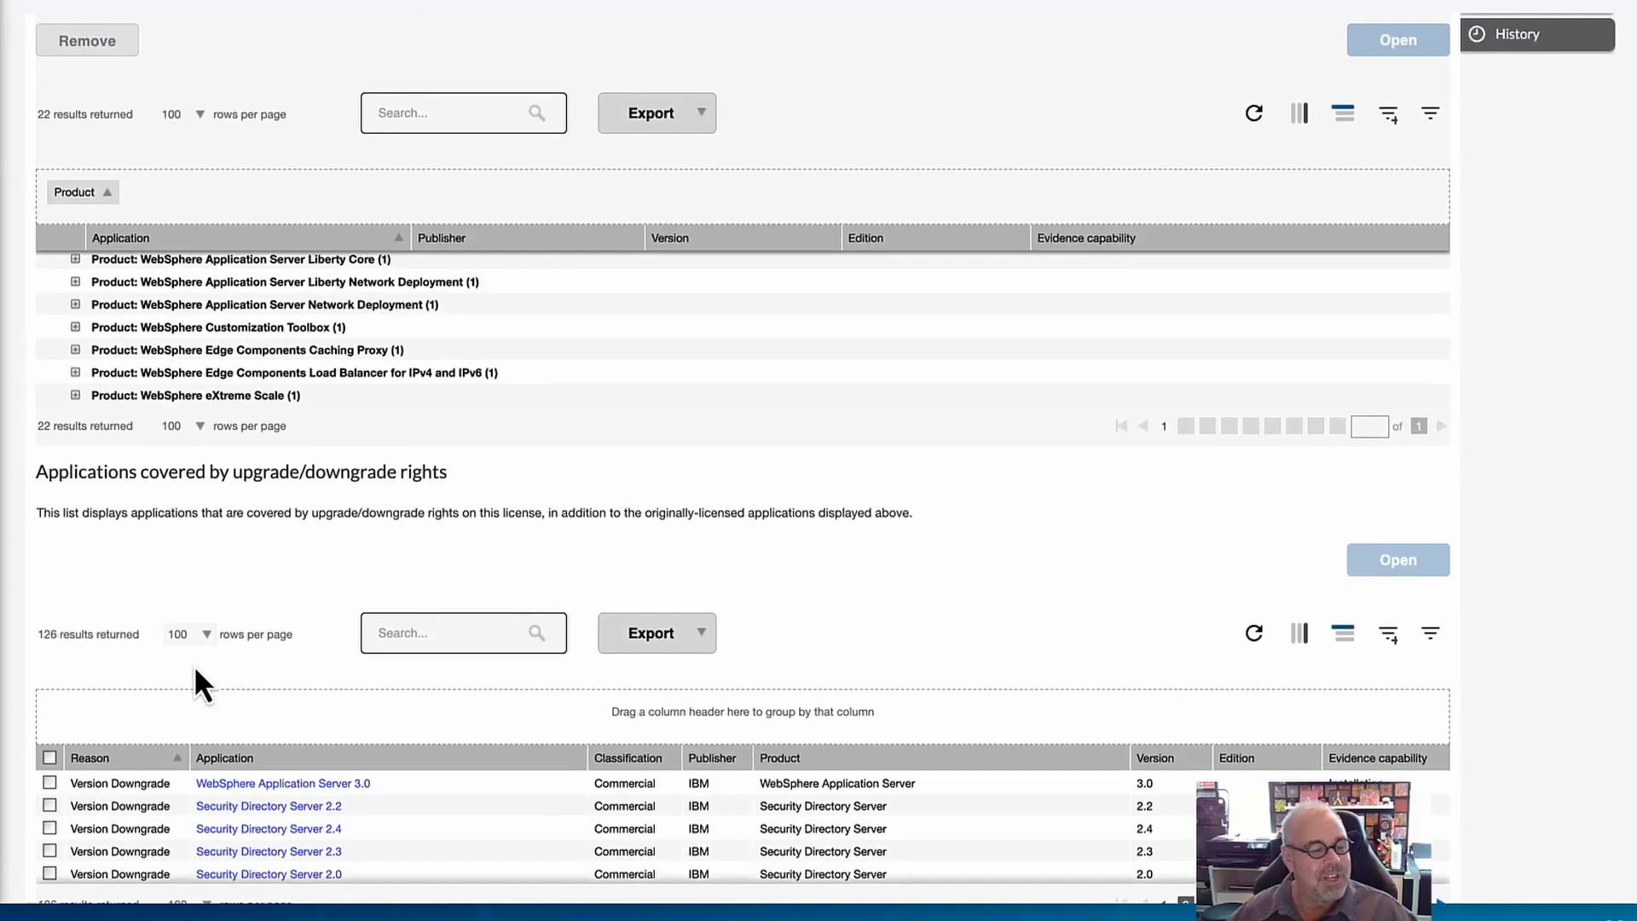
scroll(193, 661, up, 5)
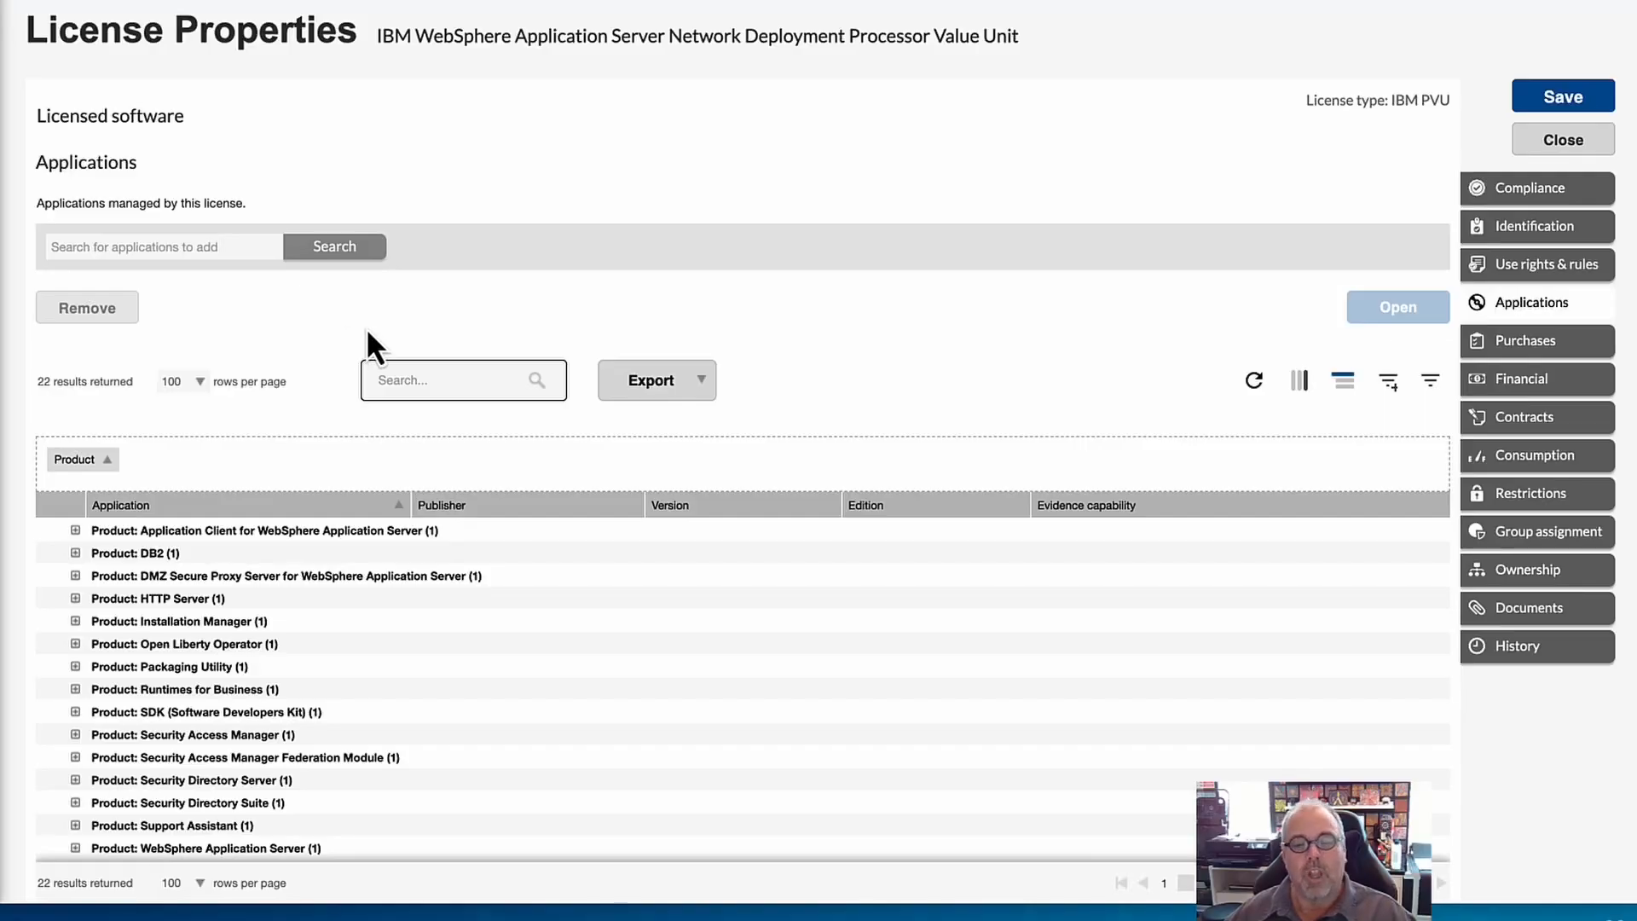
Show the IBM WebSphere license's use rights and rules and expand Licensed products and upgrade/downgrade rights.
click(1547, 263)
click(1433, 142)
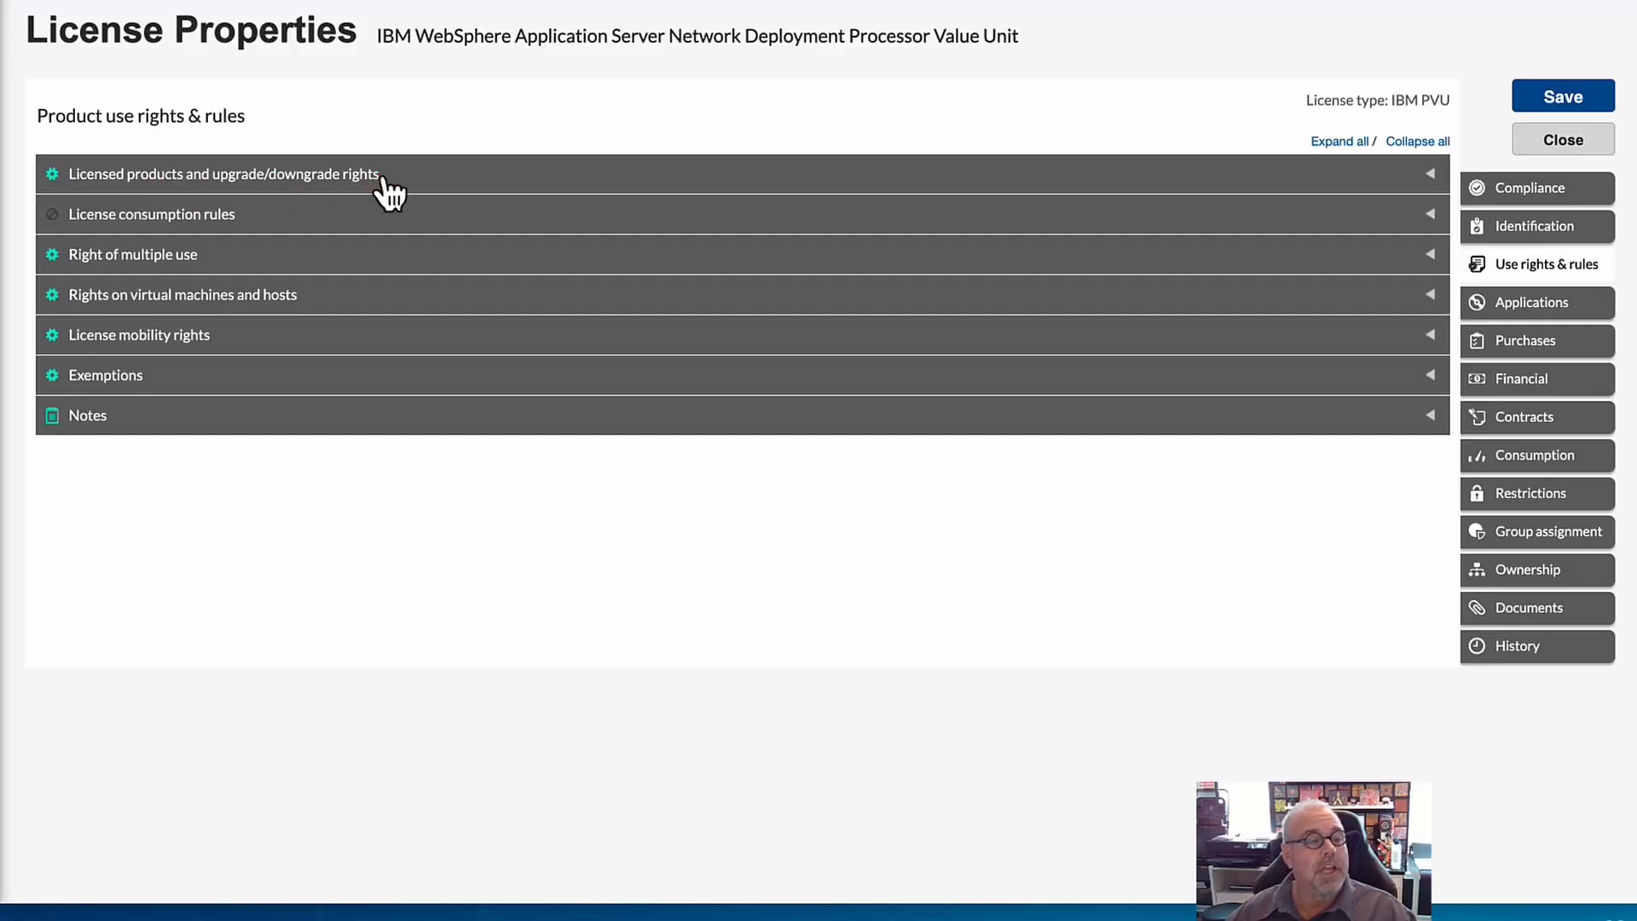
click(1434, 180)
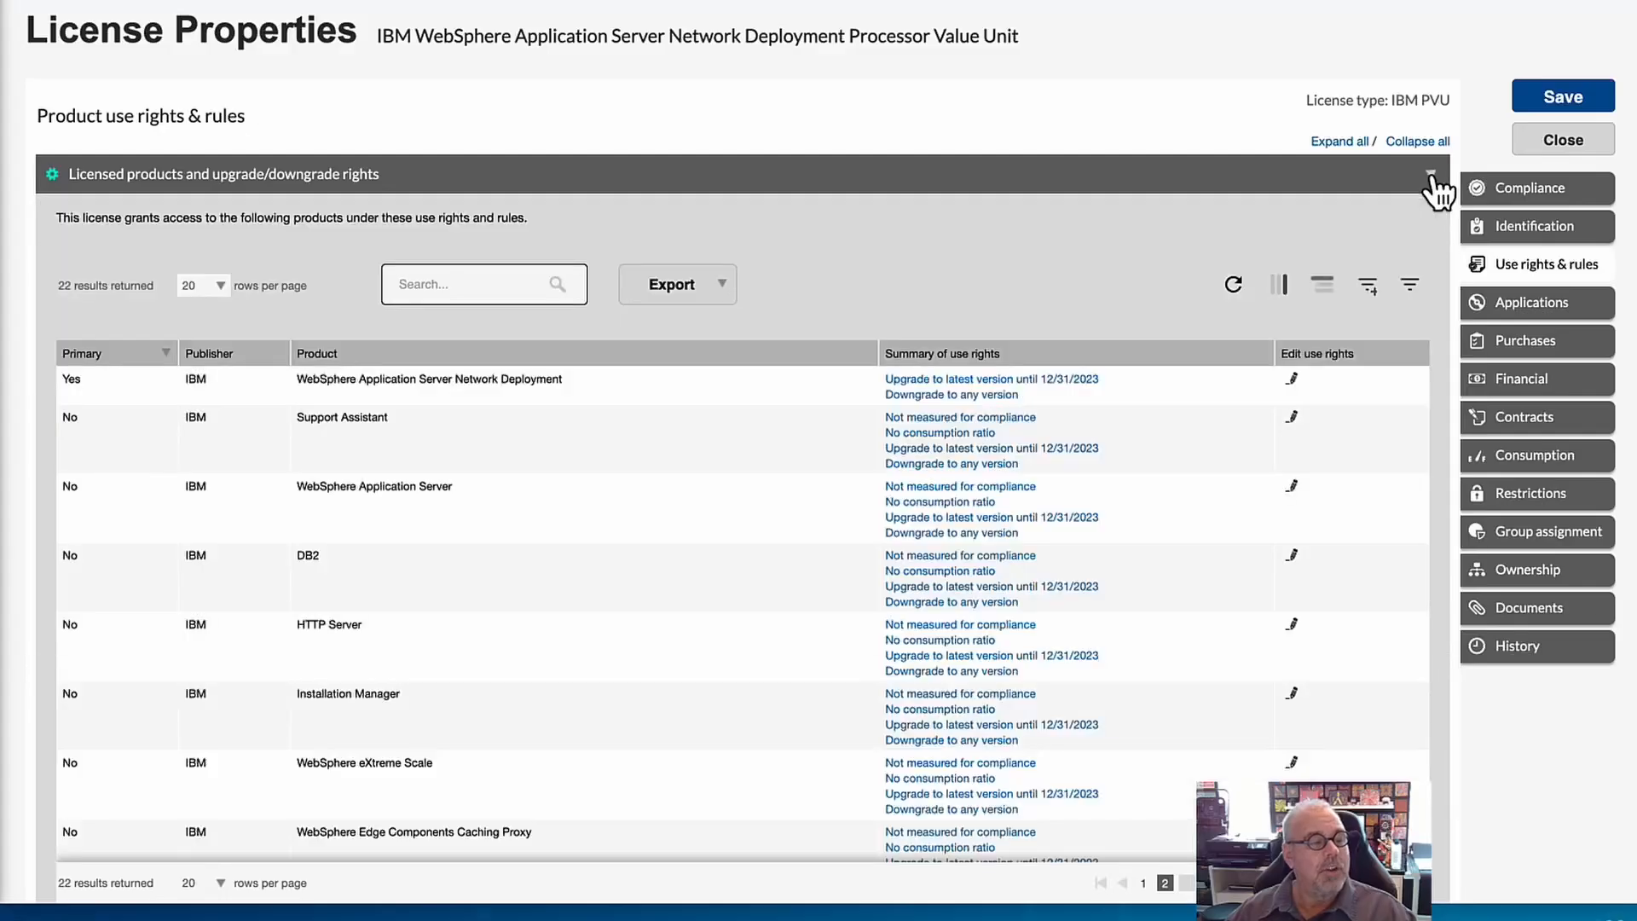
Review the licensed products list and open the product use rights of WebSphere Application Server Network Deployment for editing.
scroll(782, 596, down, 2)
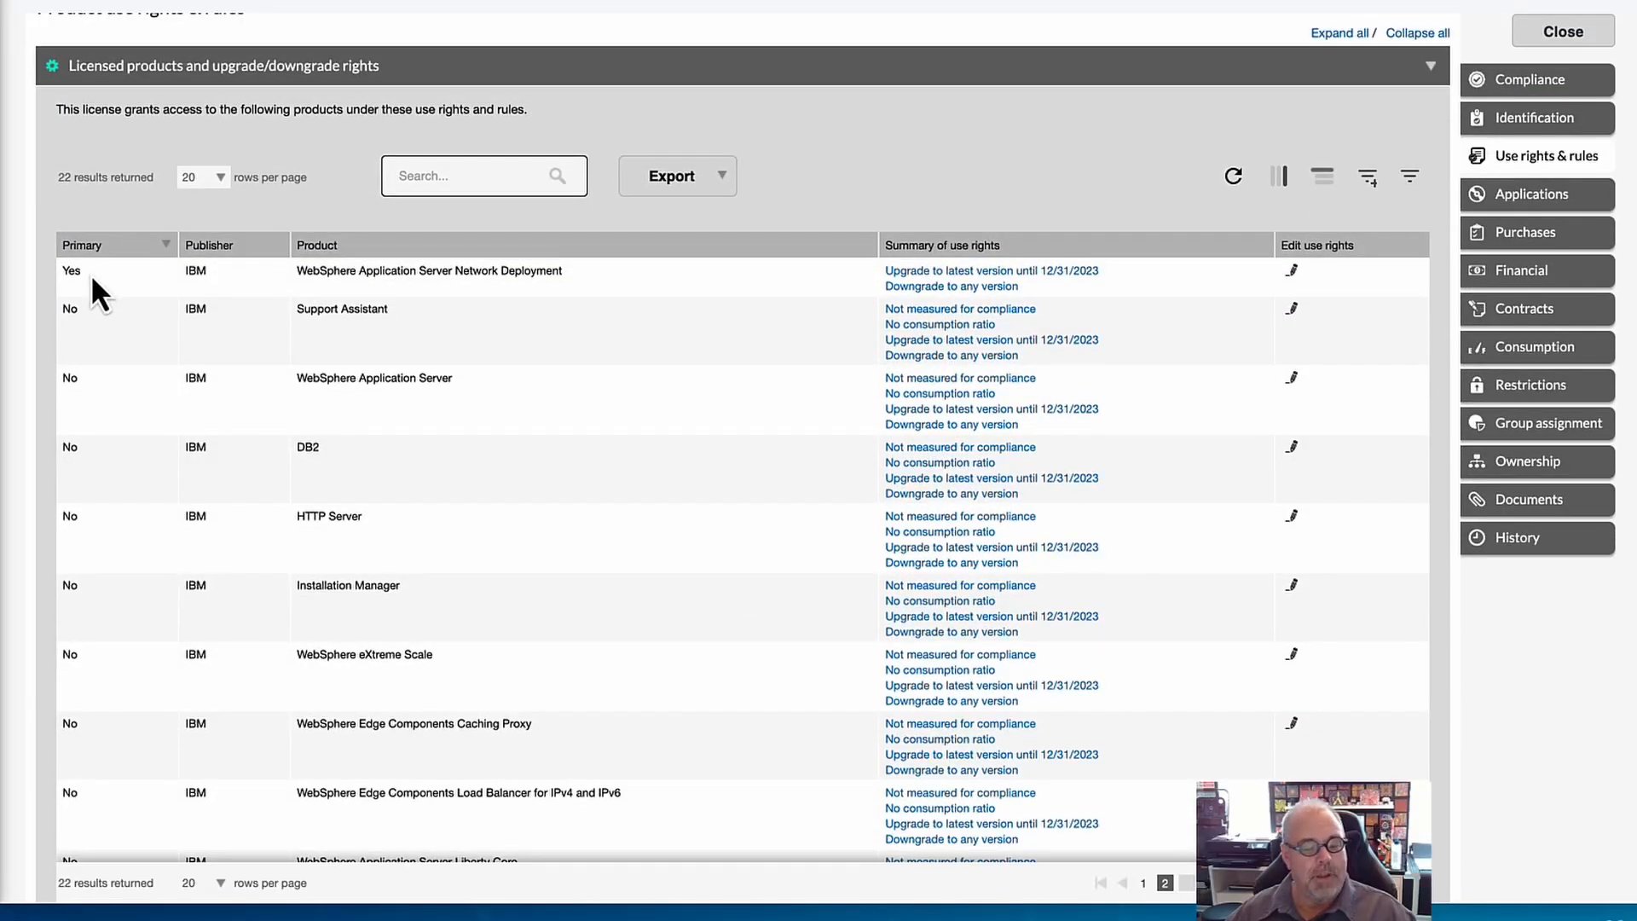
scroll(90, 274, down, 1)
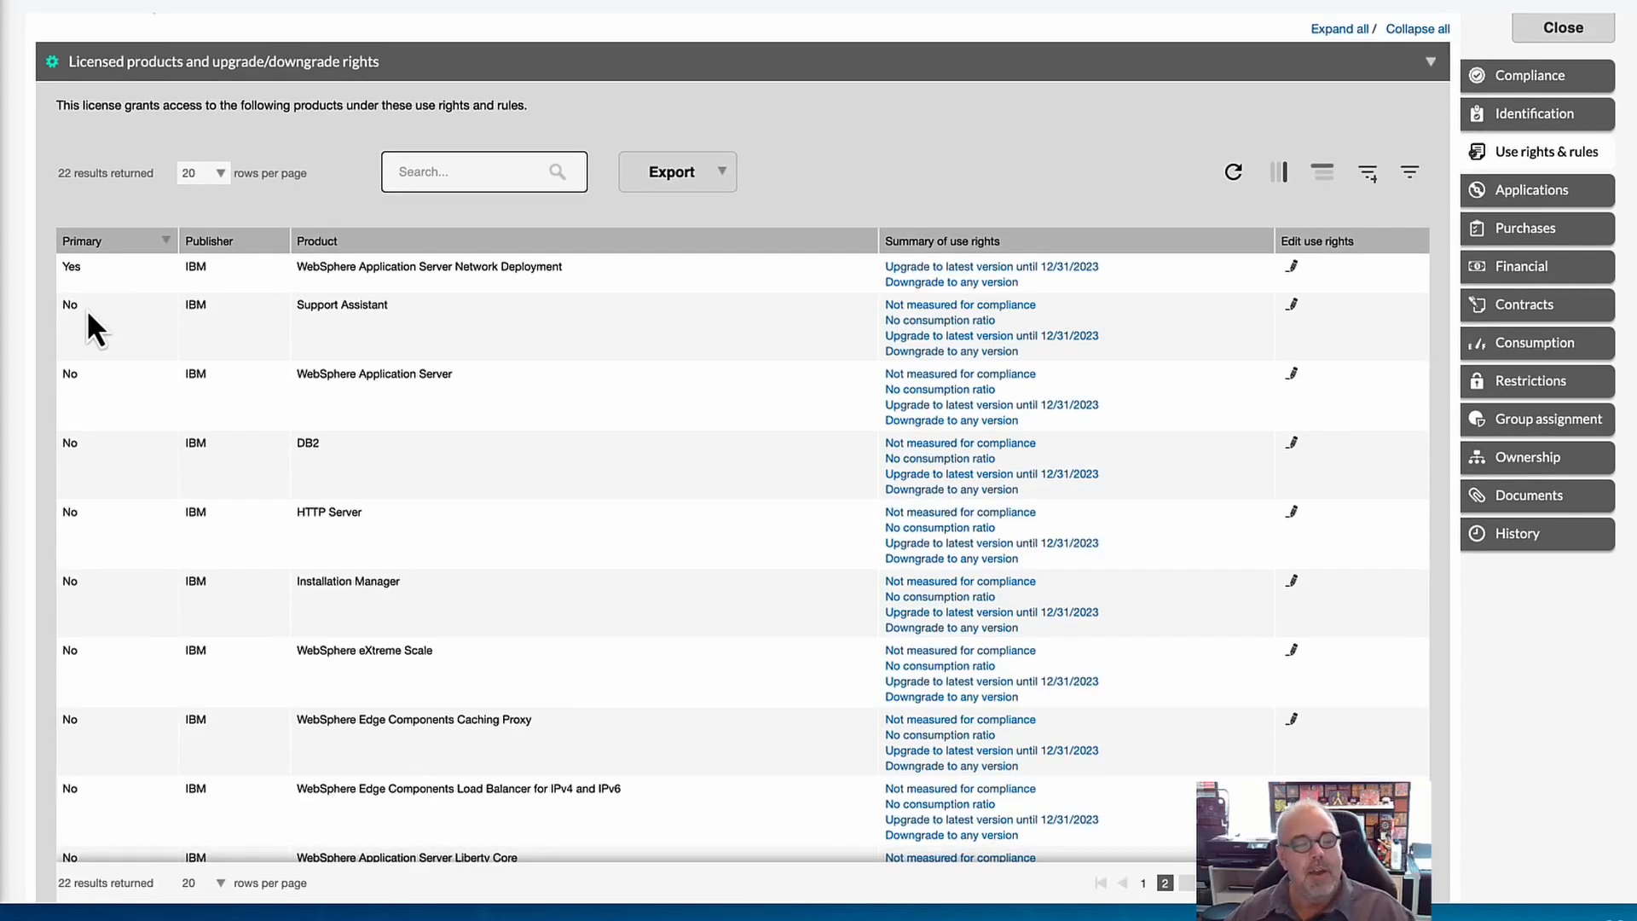
scroll(94, 437, down, 1)
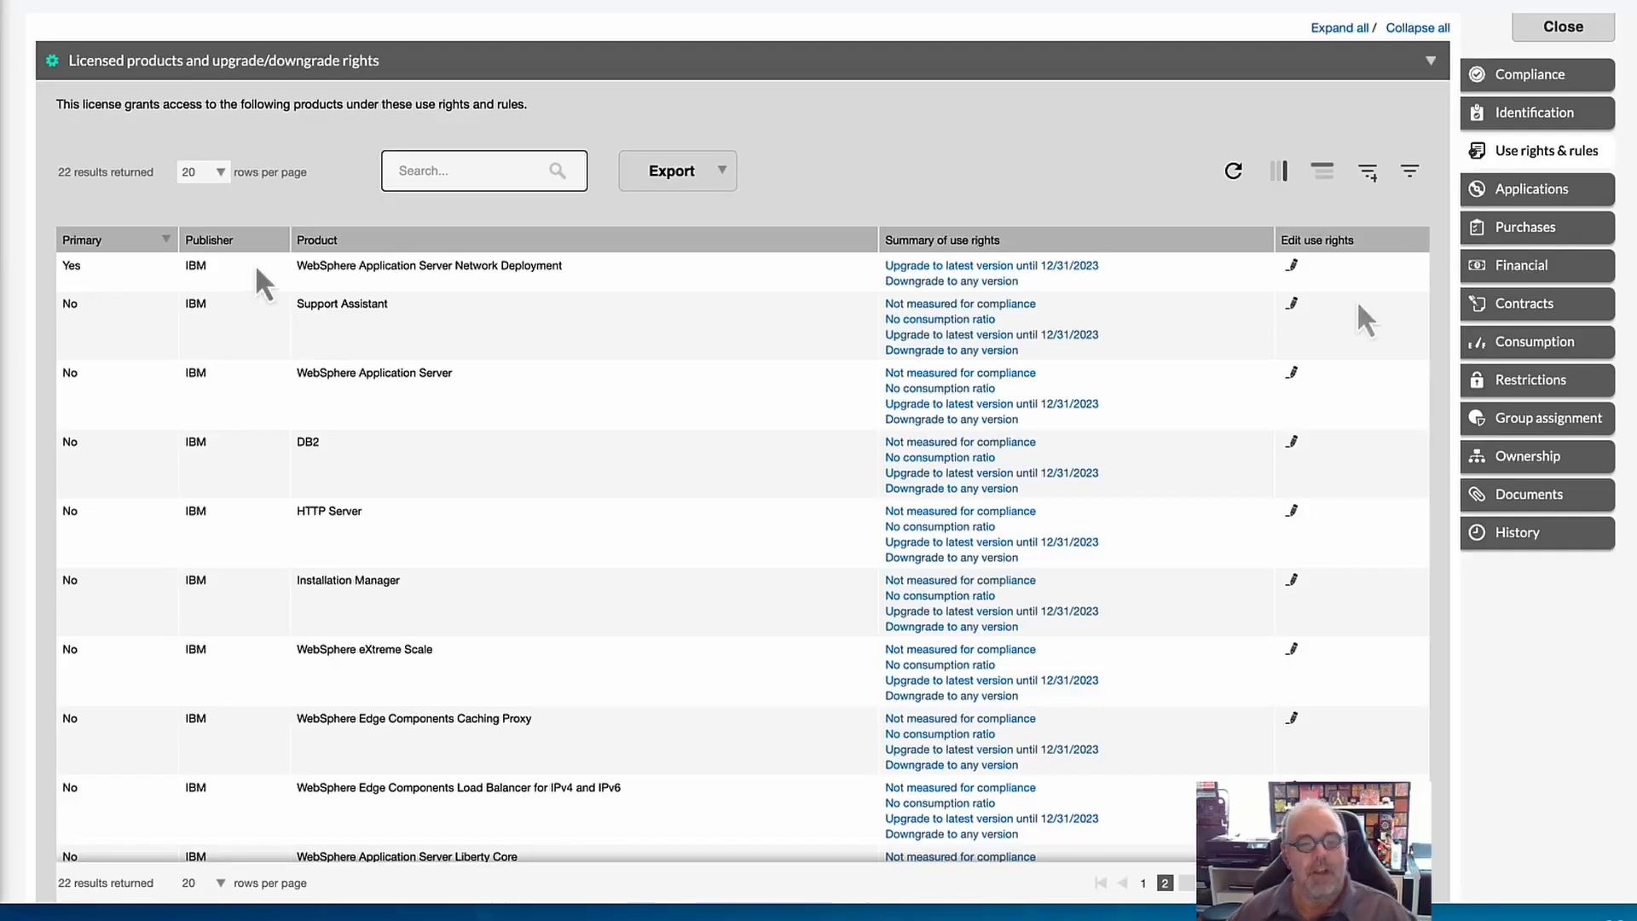
click(1294, 266)
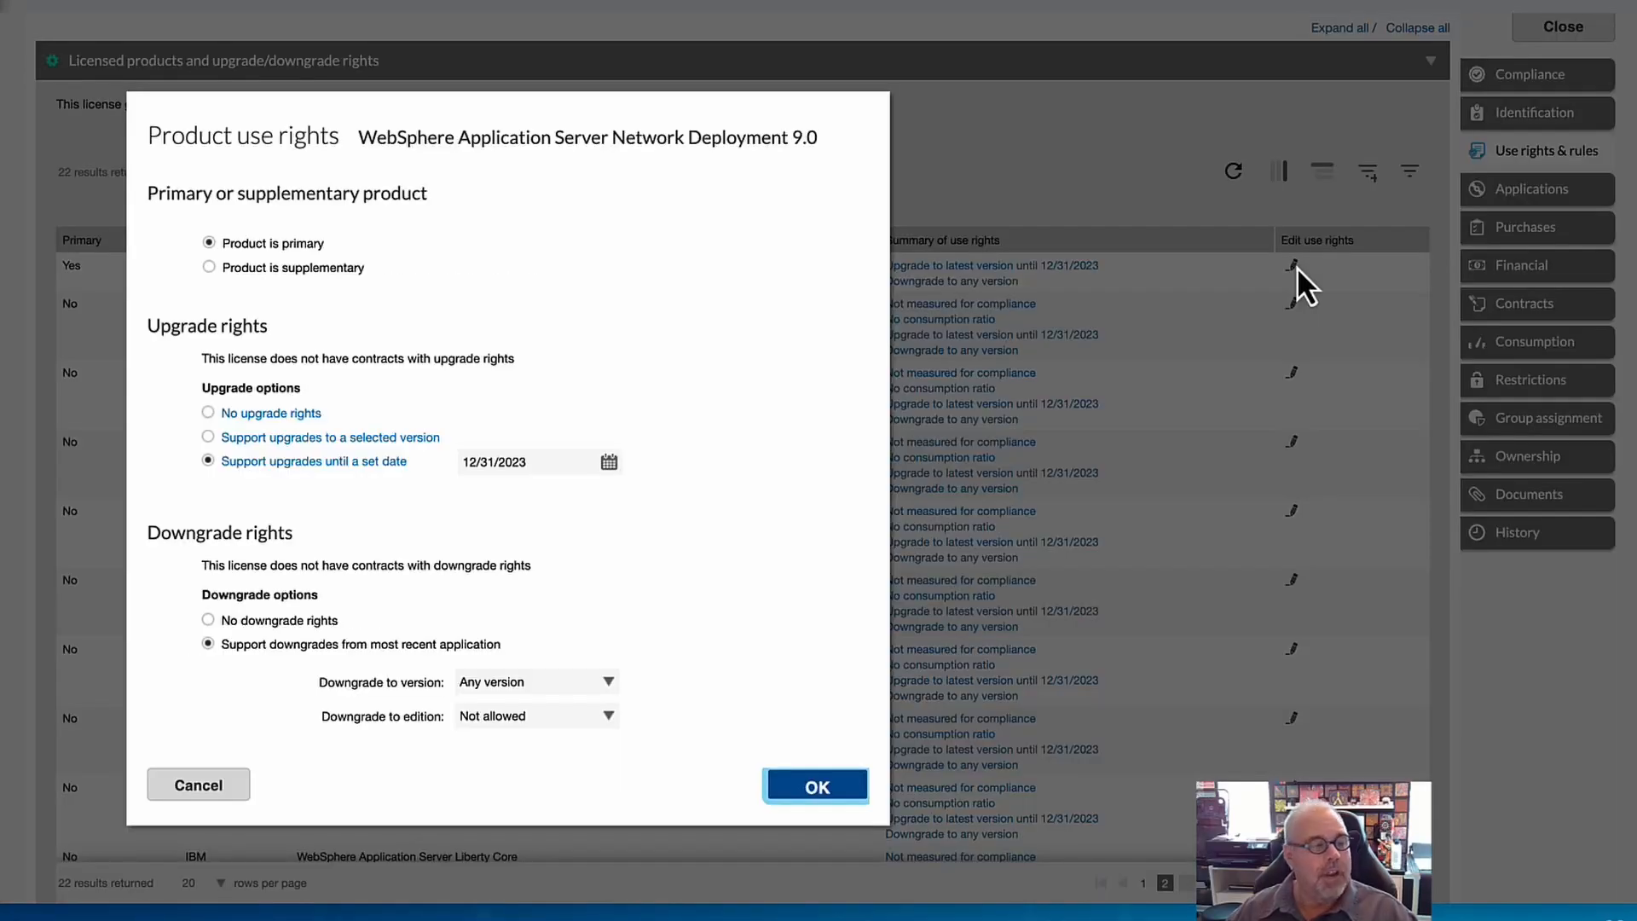